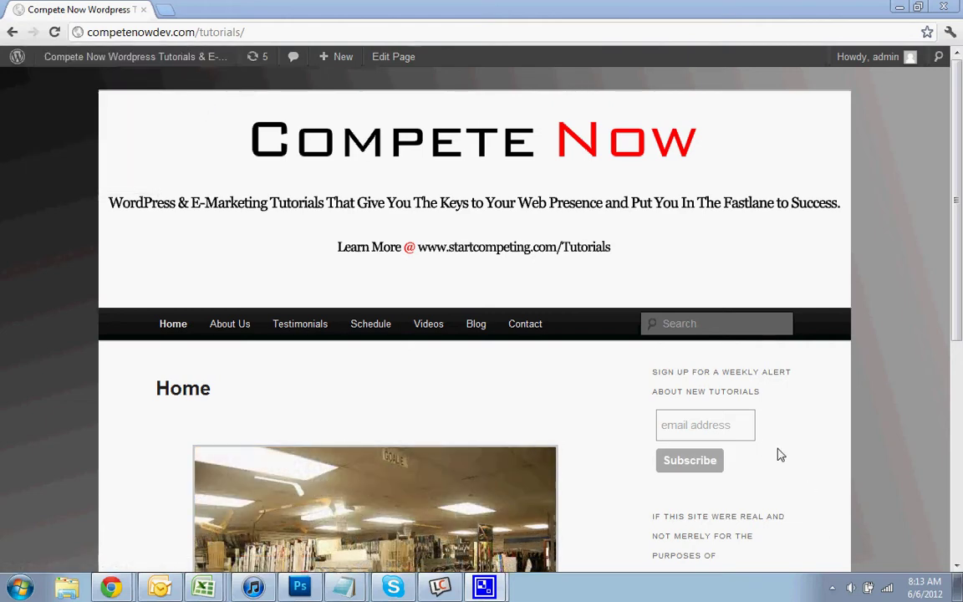
Step: From the admin Widgets page, drag a blank Text widget into the Main Sidebar as its second item
scroll(817, 428, "down", 5)
scroll(816, 428, "up", 5)
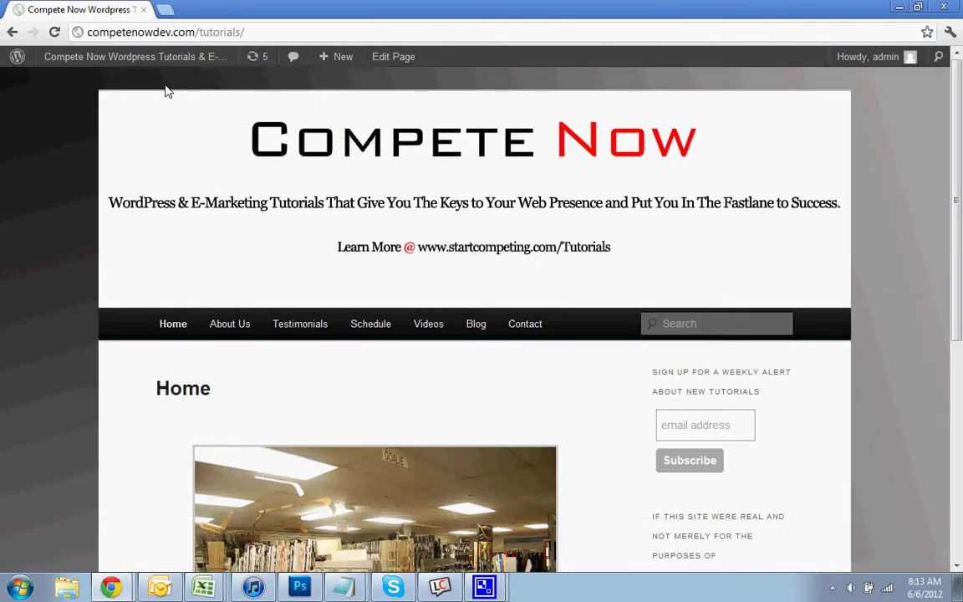
mouse_move(126, 58)
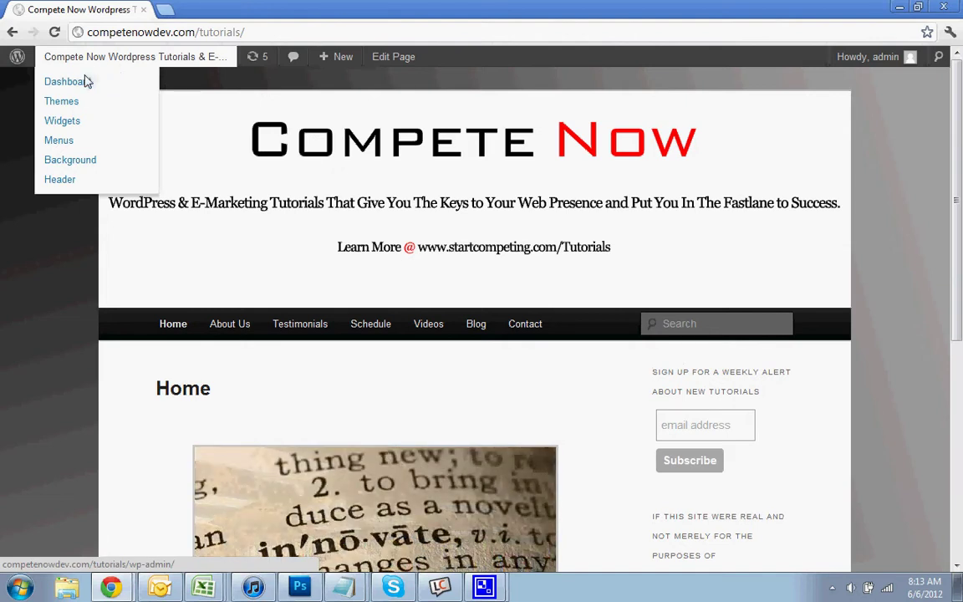
left_click(77, 87)
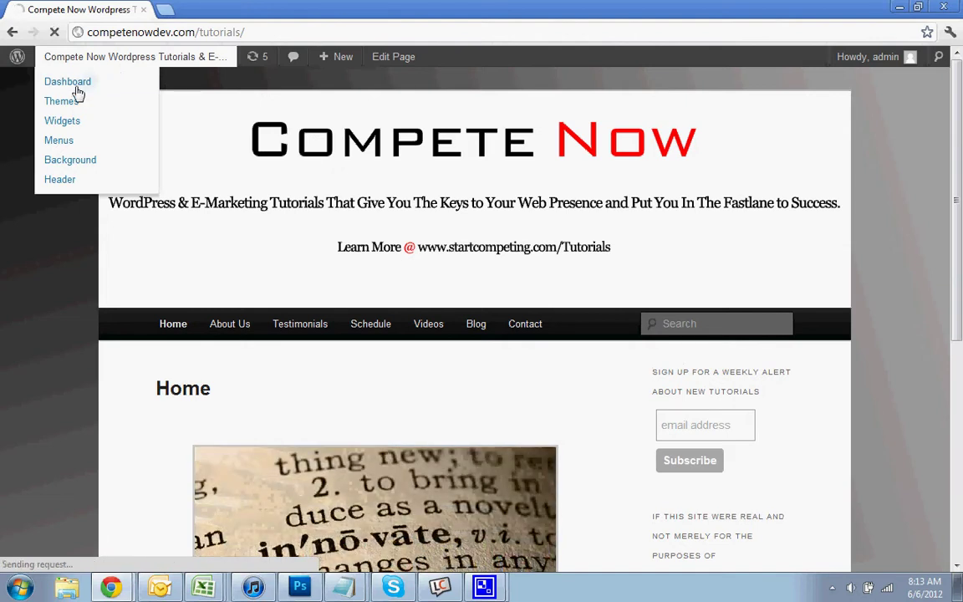
left_click(72, 125)
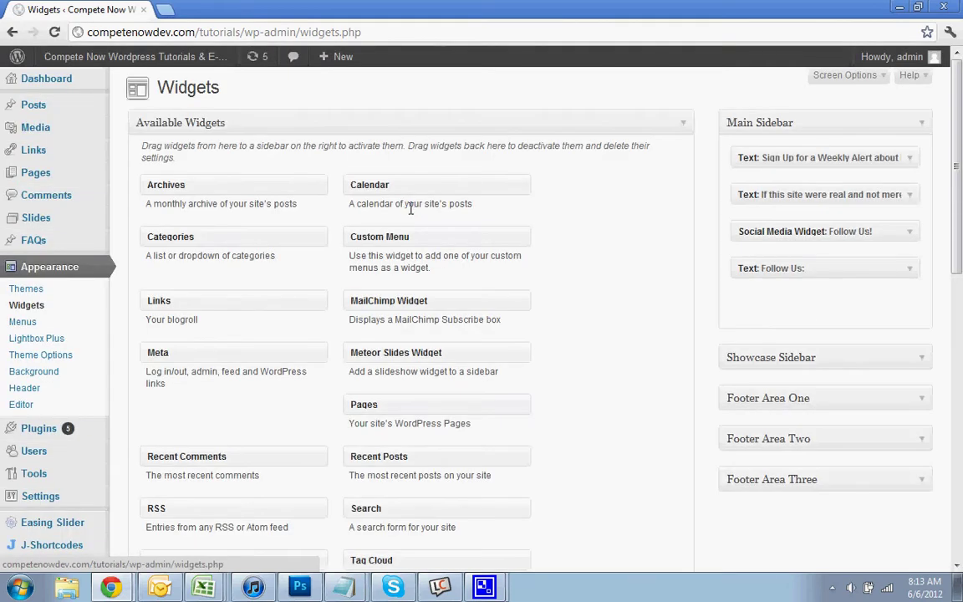
scroll(365, 438, "down", 3)
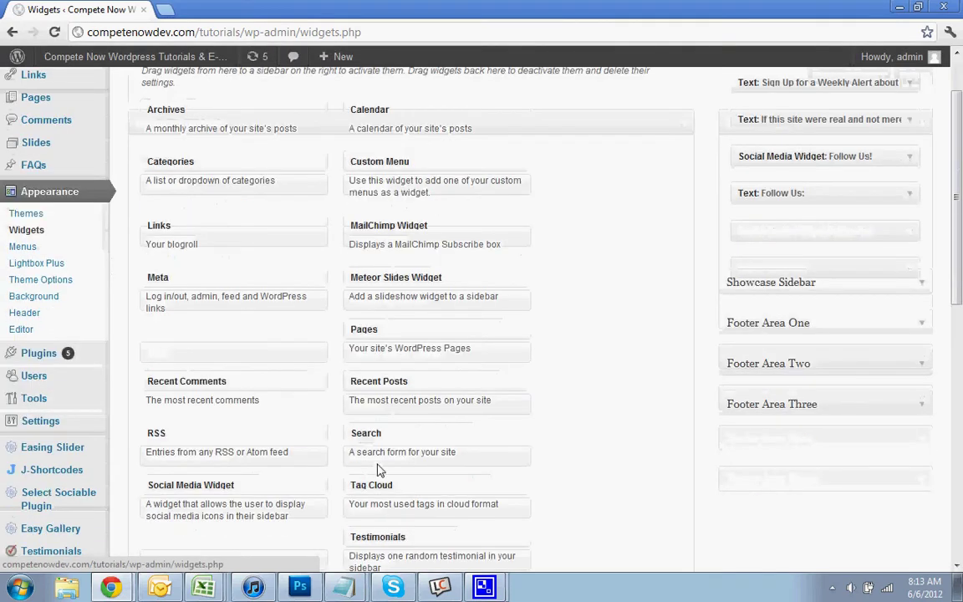
left_click_drag(309, 450, 844, 182)
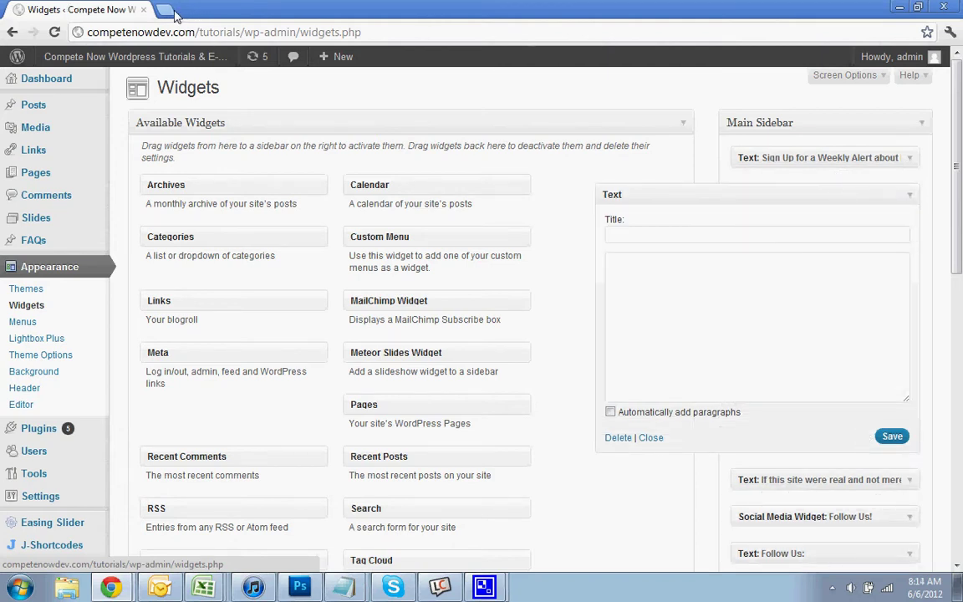
Step: In a new tab, load the Compete Now Web Tips channel at youtube.com/competenowwebtips
left_click(169, 13)
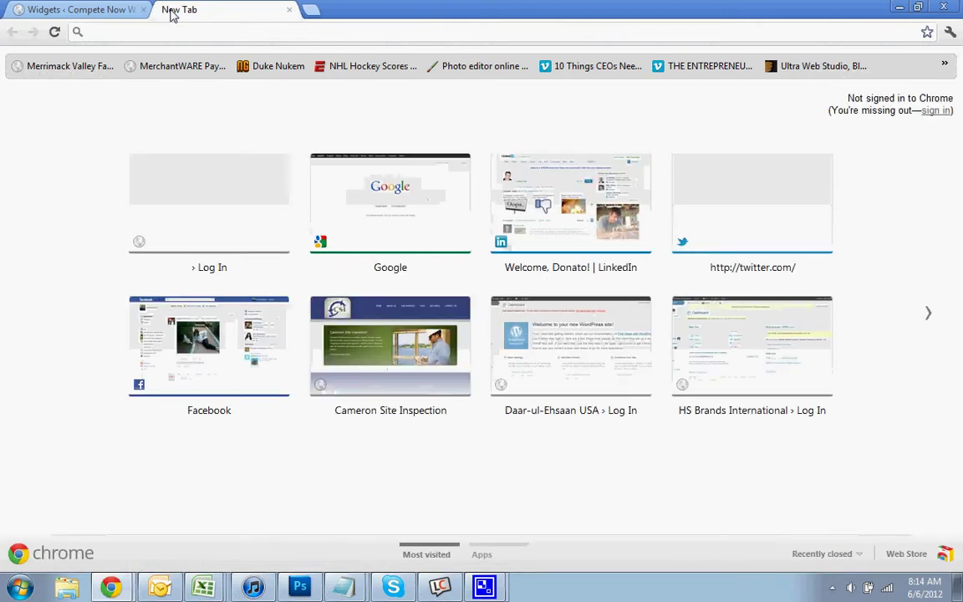
type("youtube.com/com")
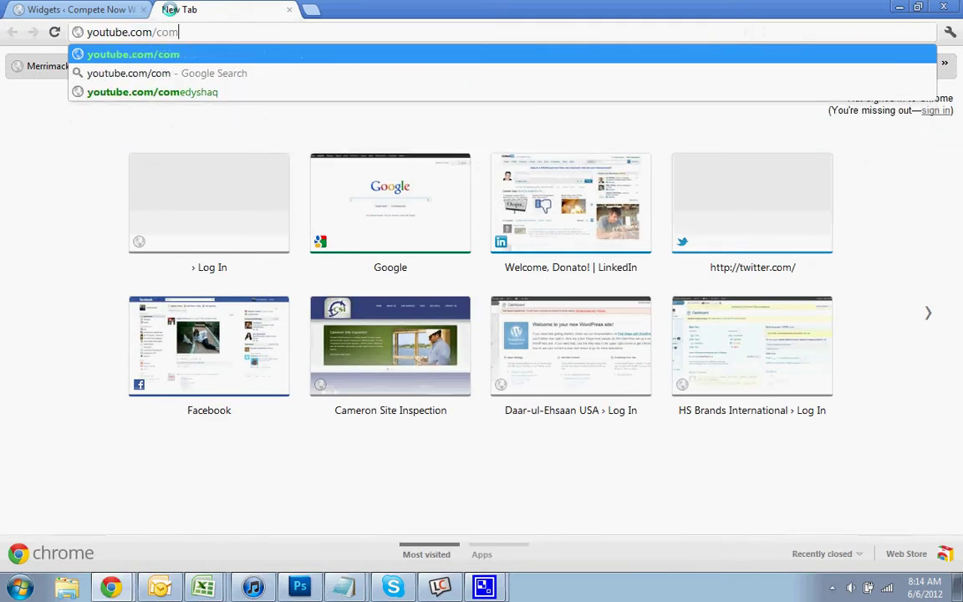
key("BackSpace")
key("BackSpace")
key("BackSpace")
type("competenowwebtips")
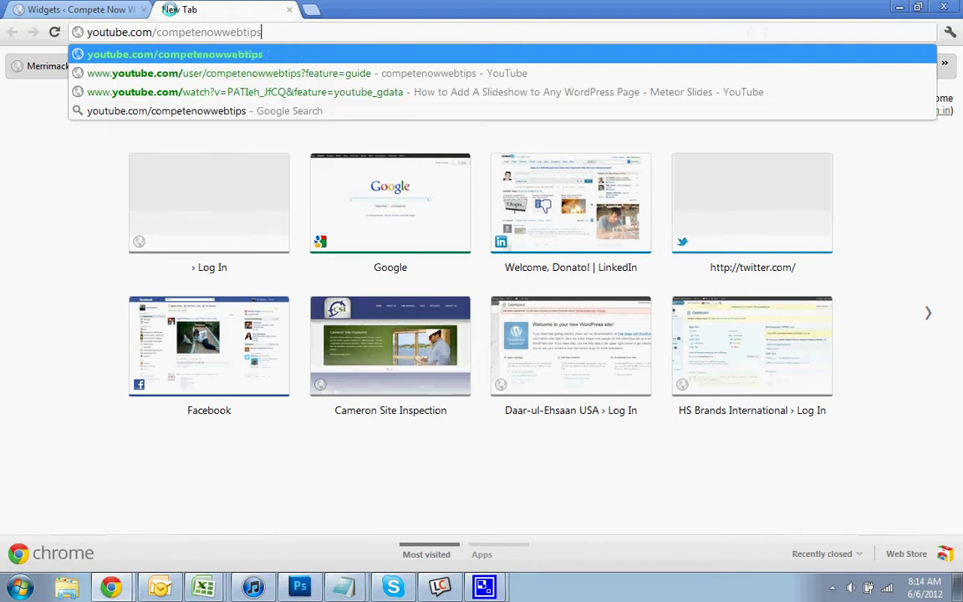
key("Return")
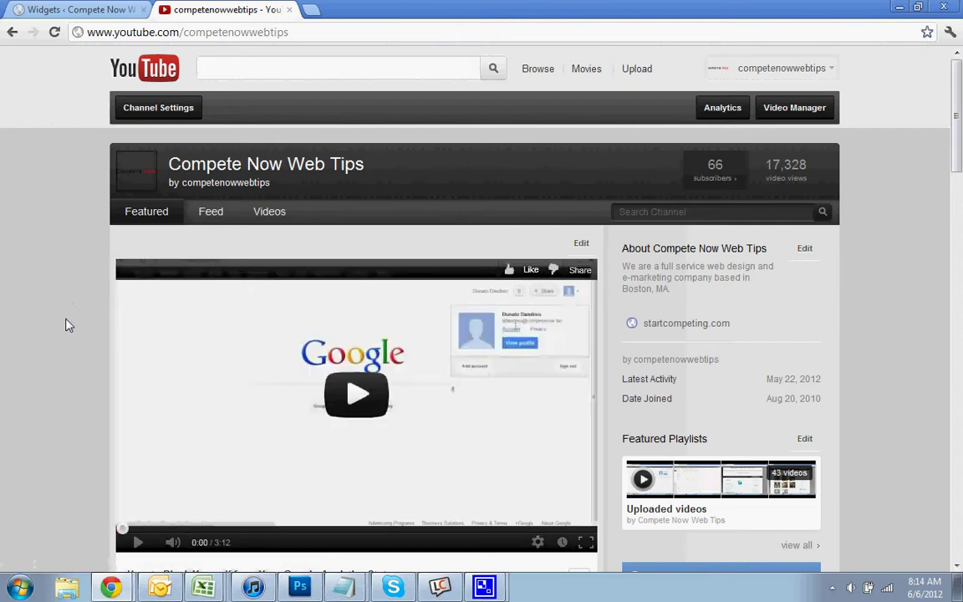
Step: Open the channel's latest video, 'How to Block Yourself from Your Google Analytics Stats'
scroll(90, 362, "down", 1)
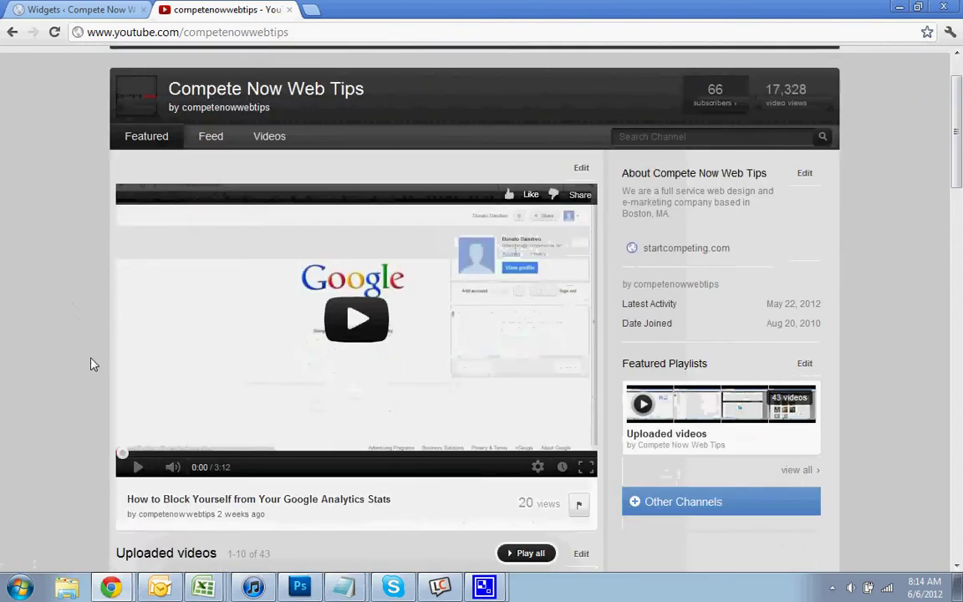
left_click(172, 499)
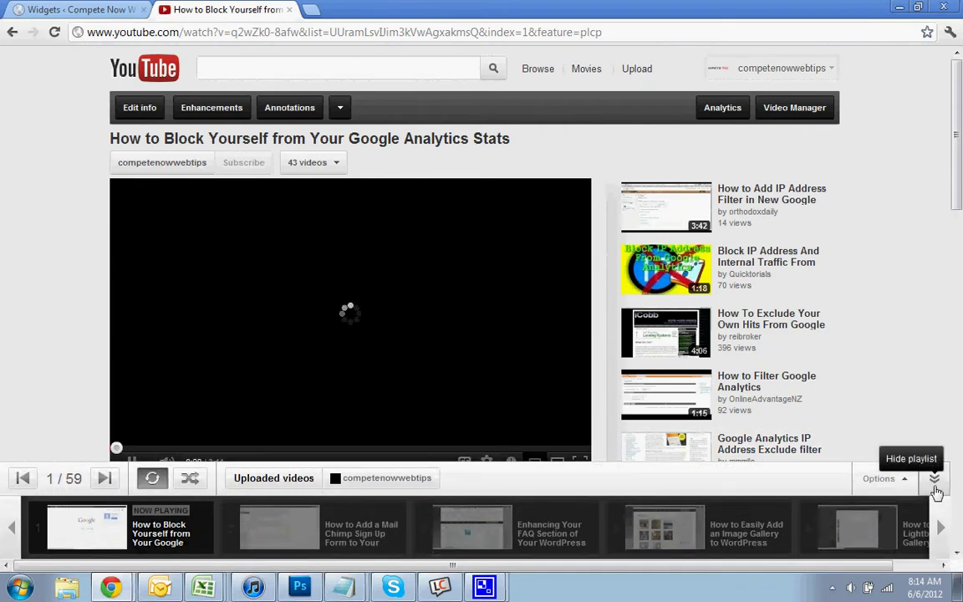
left_click(934, 491)
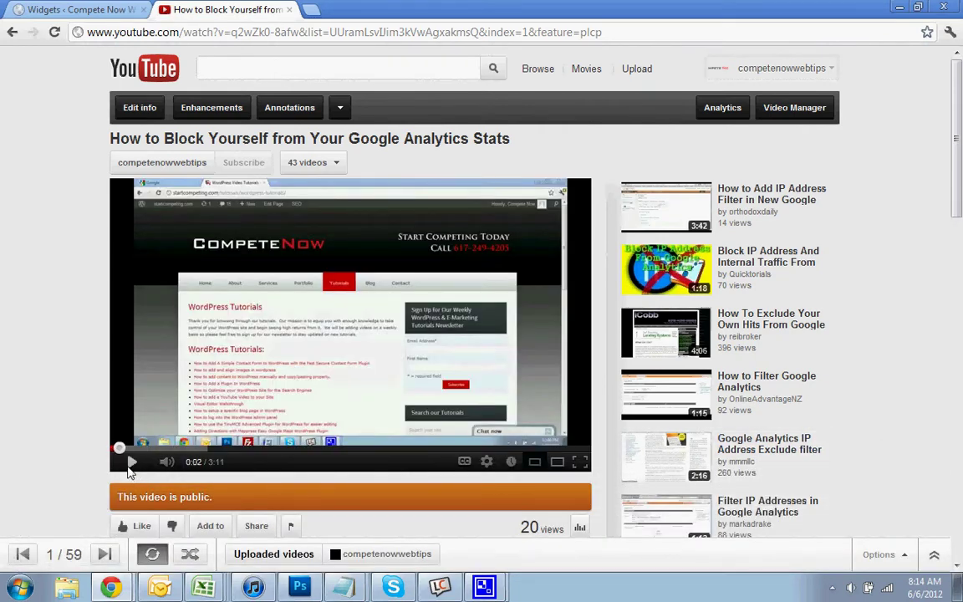
scroll(65, 376, "down", 3)
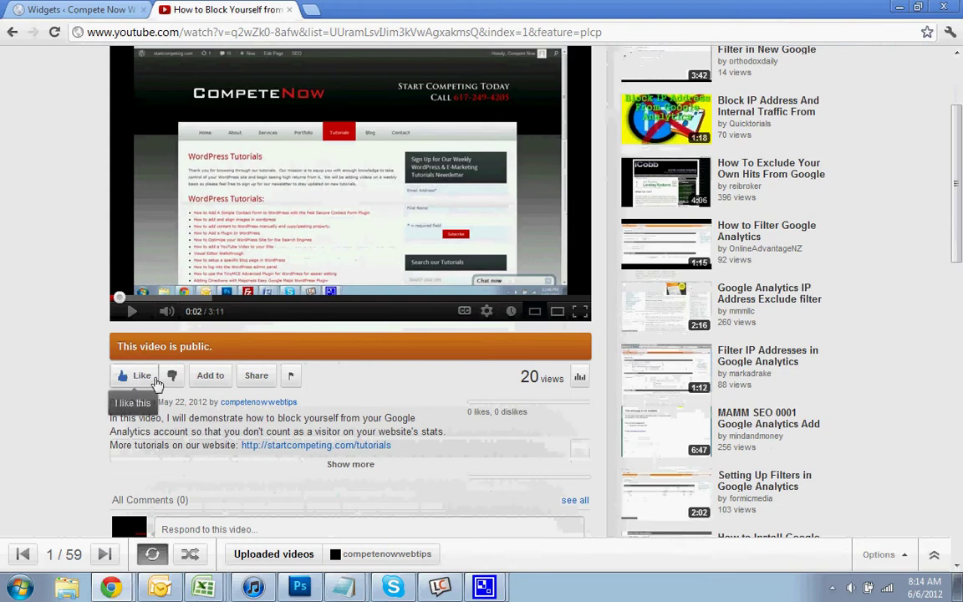
scroll(234, 75, "up", 3)
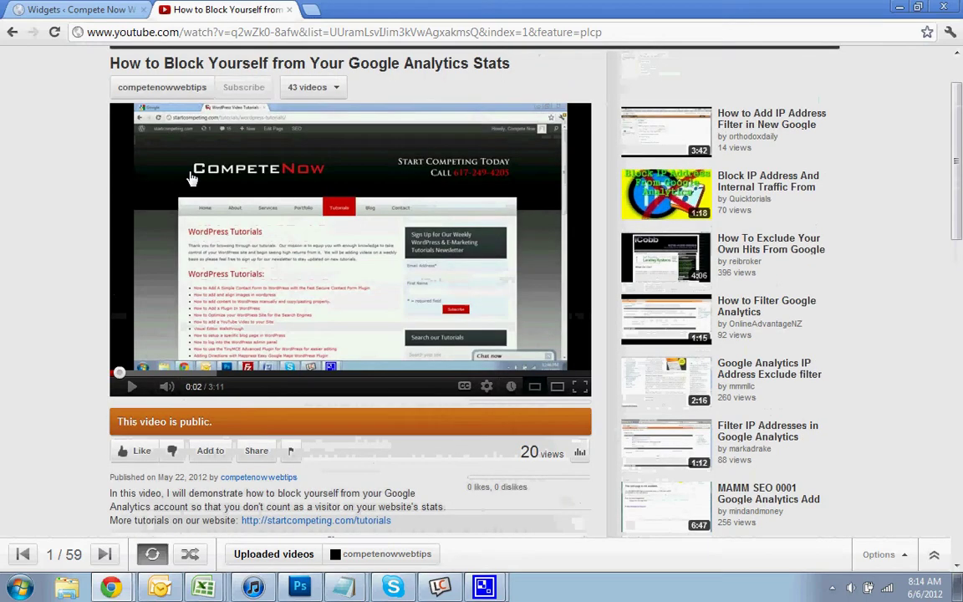
left_click(75, 9)
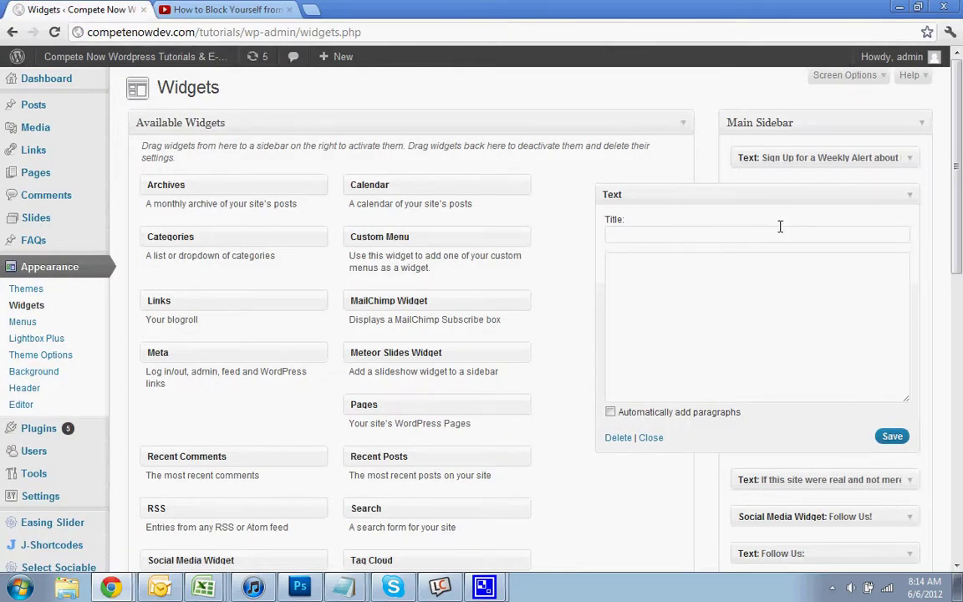
left_click(268, 9)
scroll(276, 351, "down", 3)
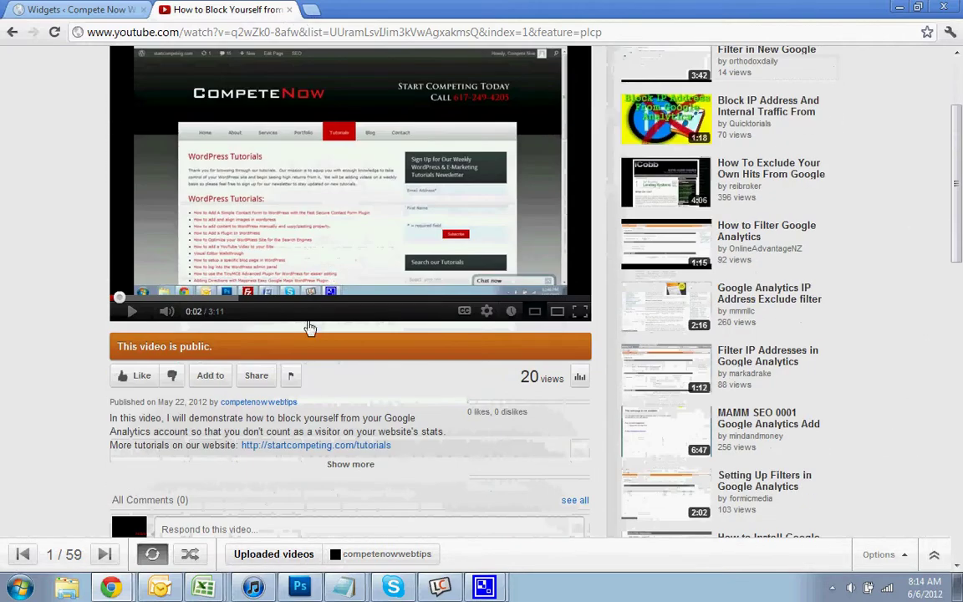
Step: Bring up the video's embed code under Share > Embed
left_click(267, 382)
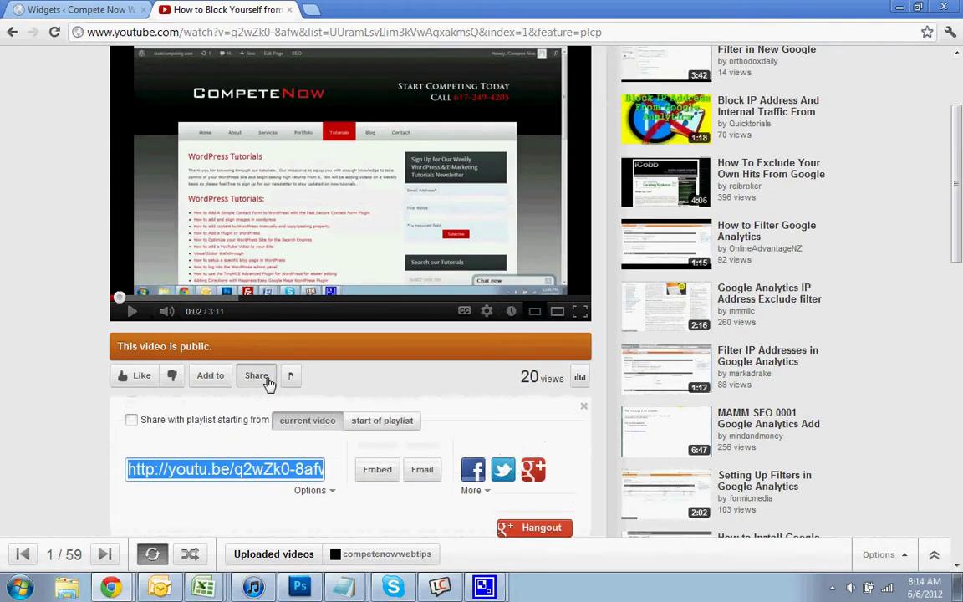
scroll(267, 382, "down", 1)
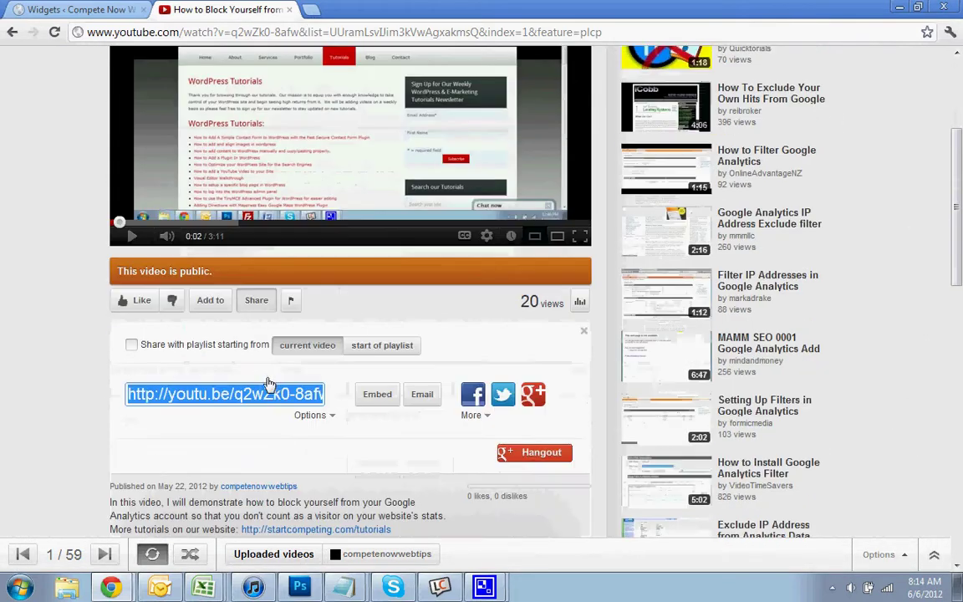
left_click(377, 398)
scroll(337, 328, "down", 3)
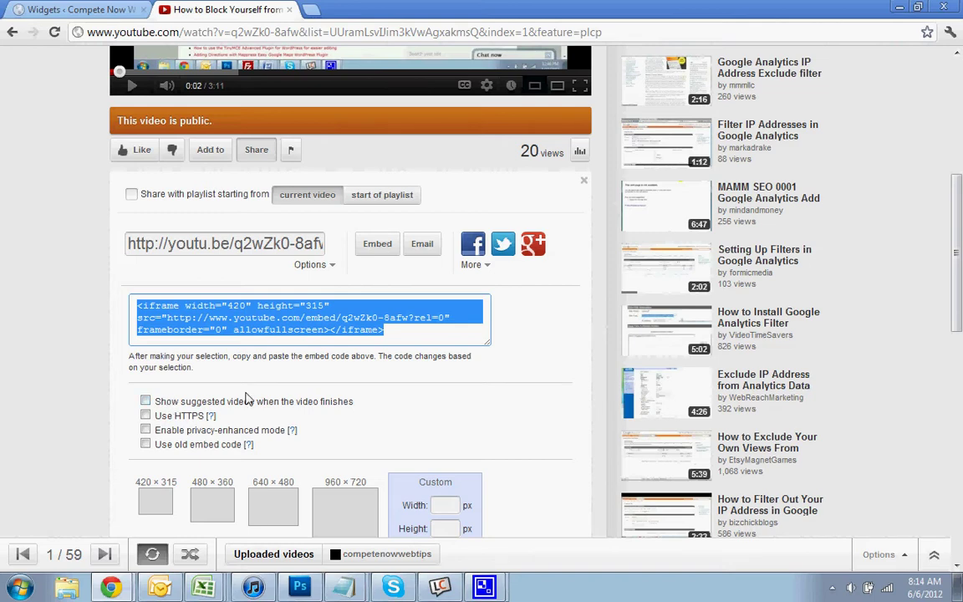
scroll(276, 401, "down", 1)
Step: Set a custom width of 200 for a 200×150 player and copy the iframe embed code
left_click(436, 429)
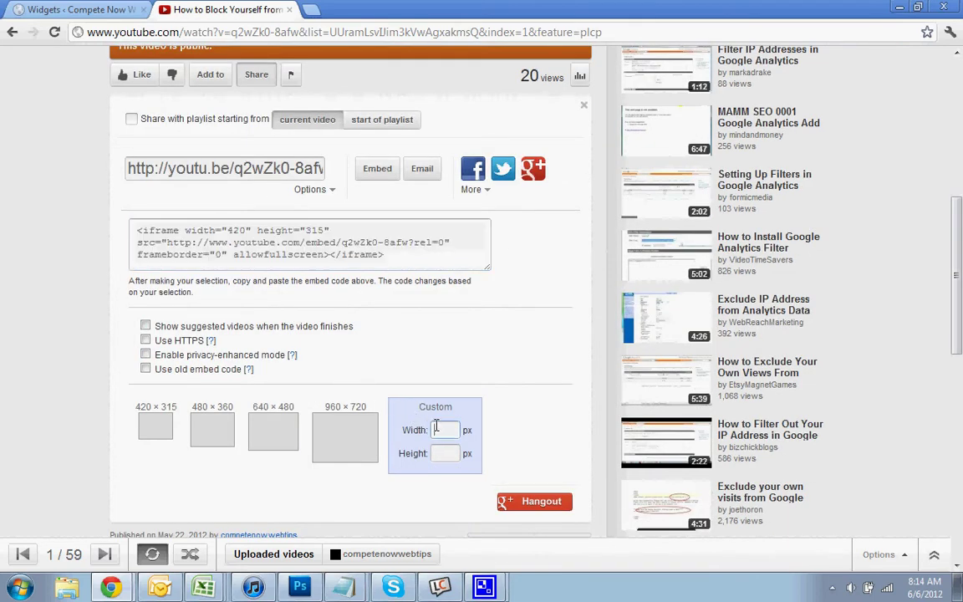
type("200")
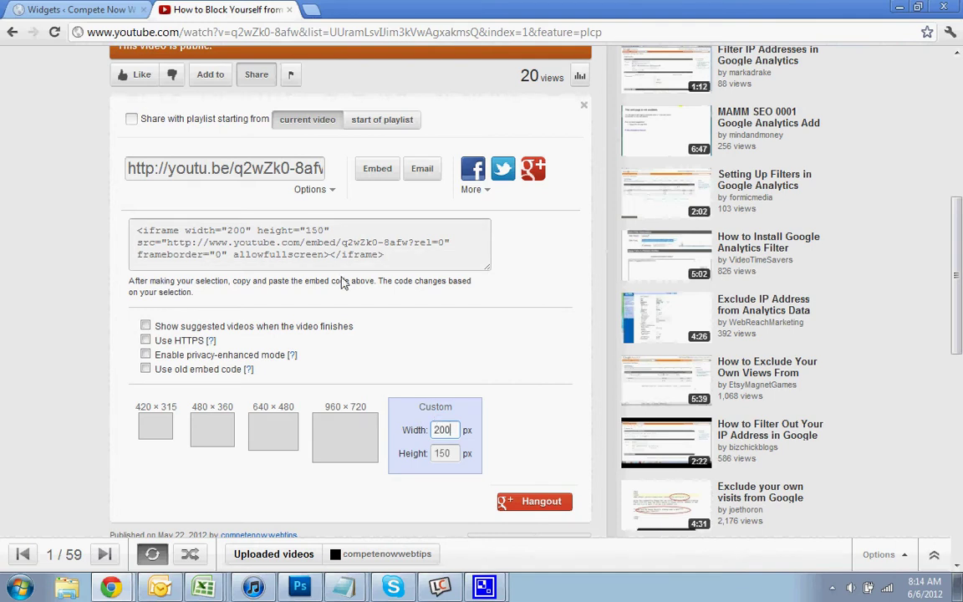
left_click(198, 230)
right_click(196, 231)
left_click(229, 294)
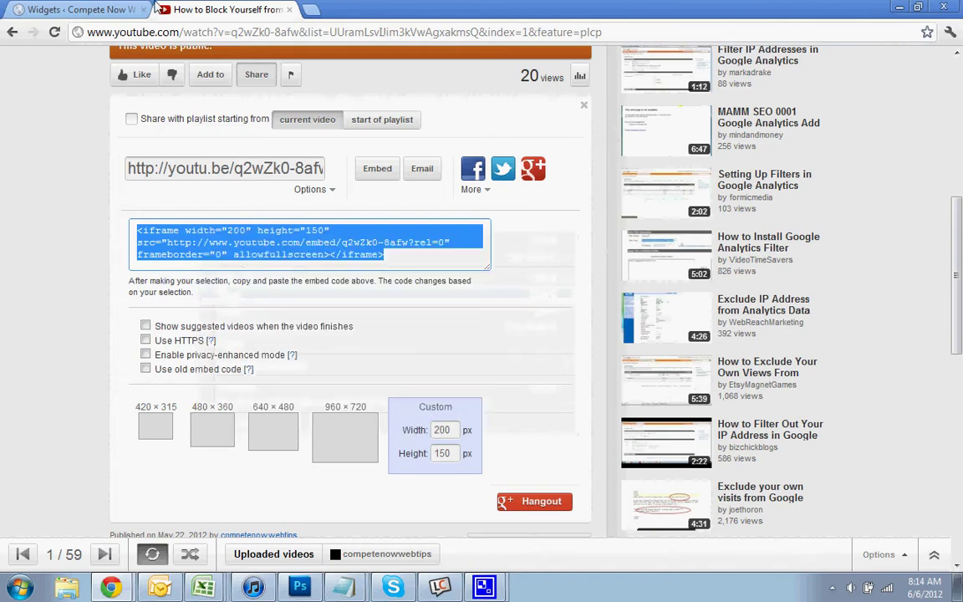
Step: Paste the copied video embed code into the sidebar Text widget's content box
left_click(79, 9)
left_click(675, 274)
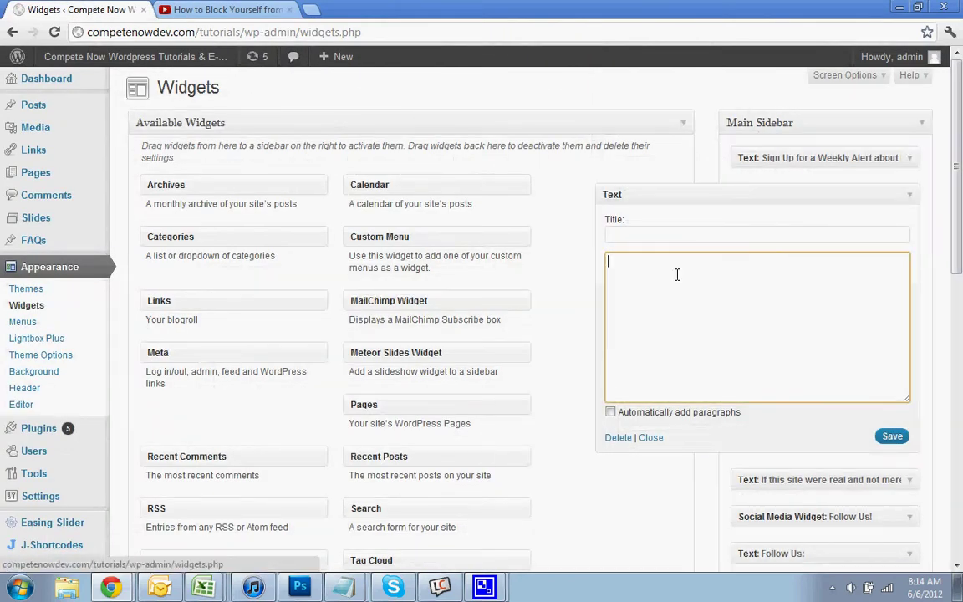
right_click(677, 275)
left_click(709, 354)
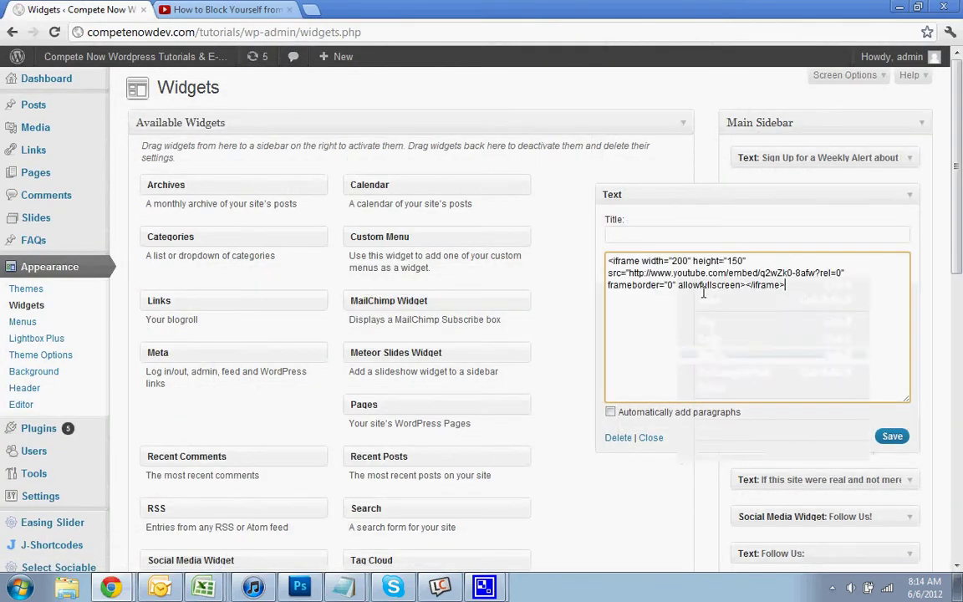
Step: Title the widget 'Most Recent Tutorial', save it, and open the live site in a new tab
left_click(642, 233)
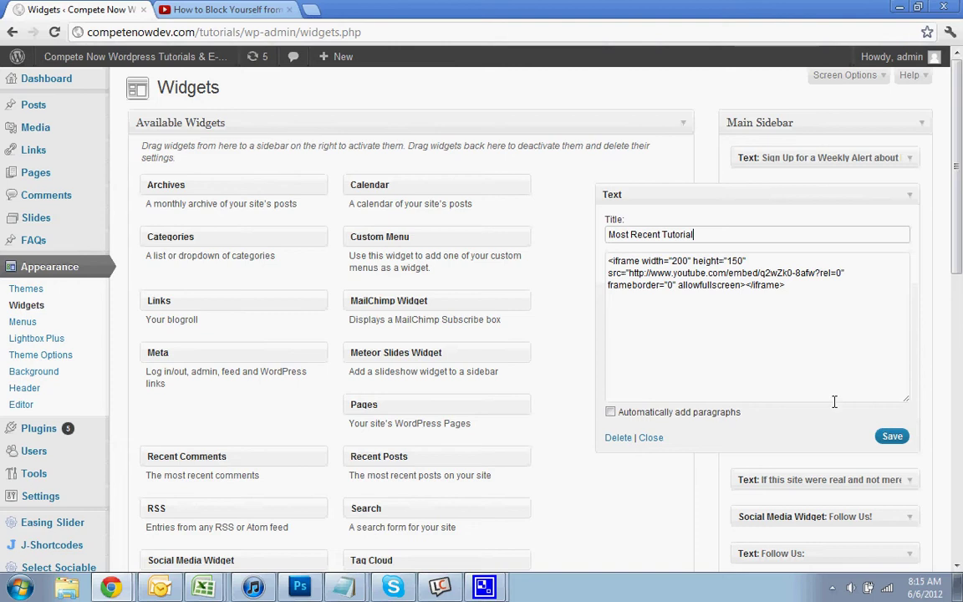
left_click(891, 437)
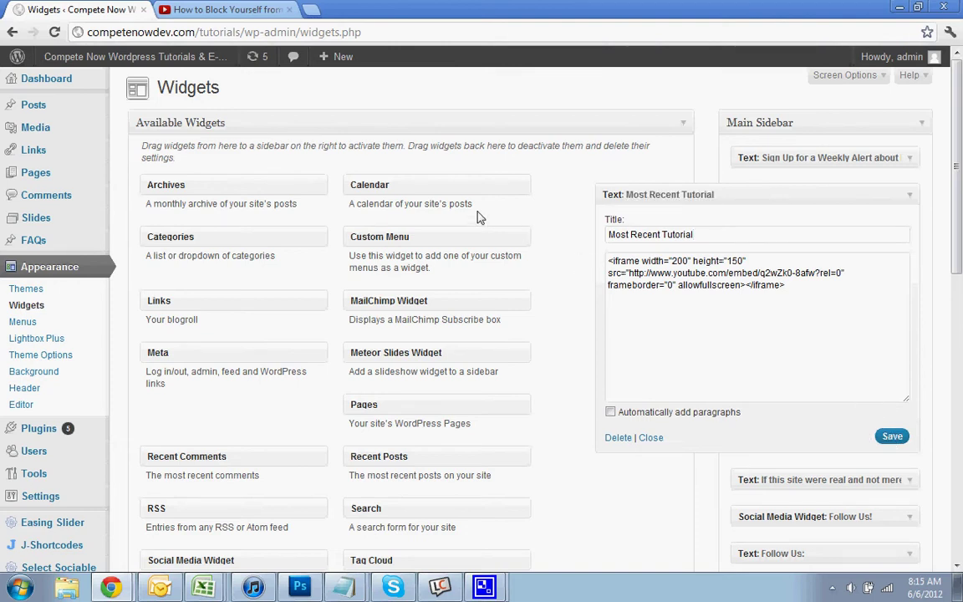
right_click(87, 55)
left_click(117, 63)
left_click(245, 9)
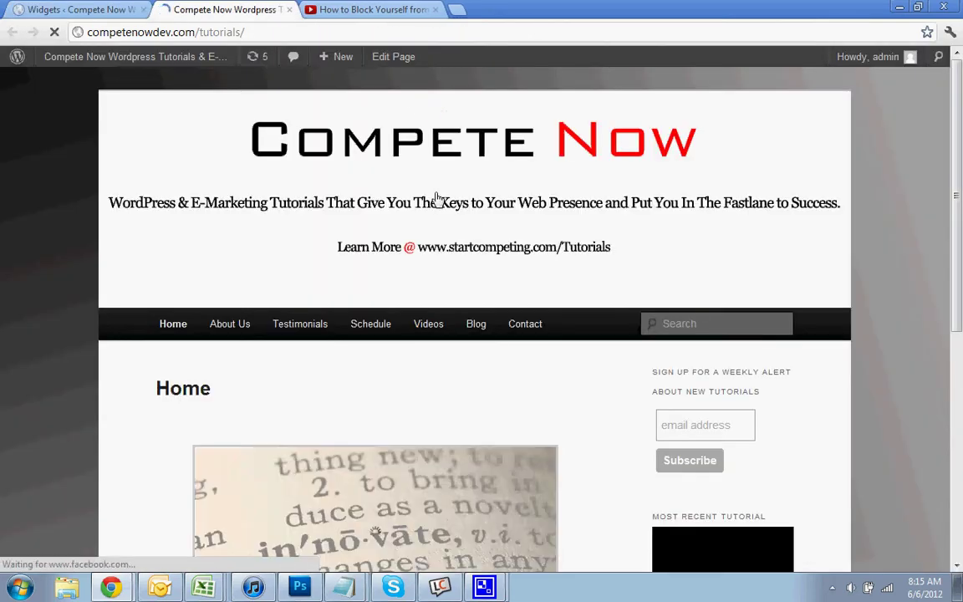
scroll(438, 199, "down", 2)
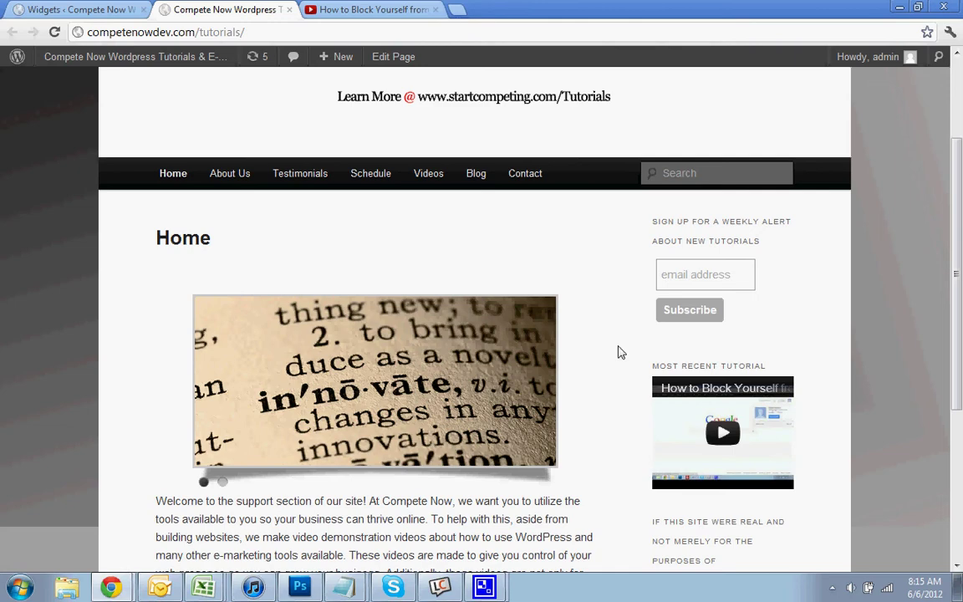
scroll(710, 436, "down", 1)
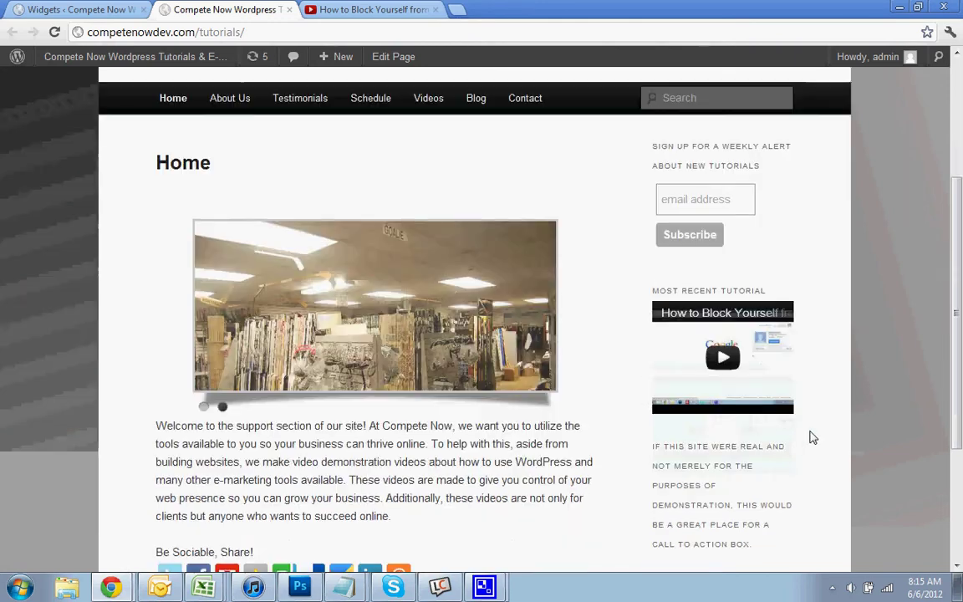
left_click(737, 380)
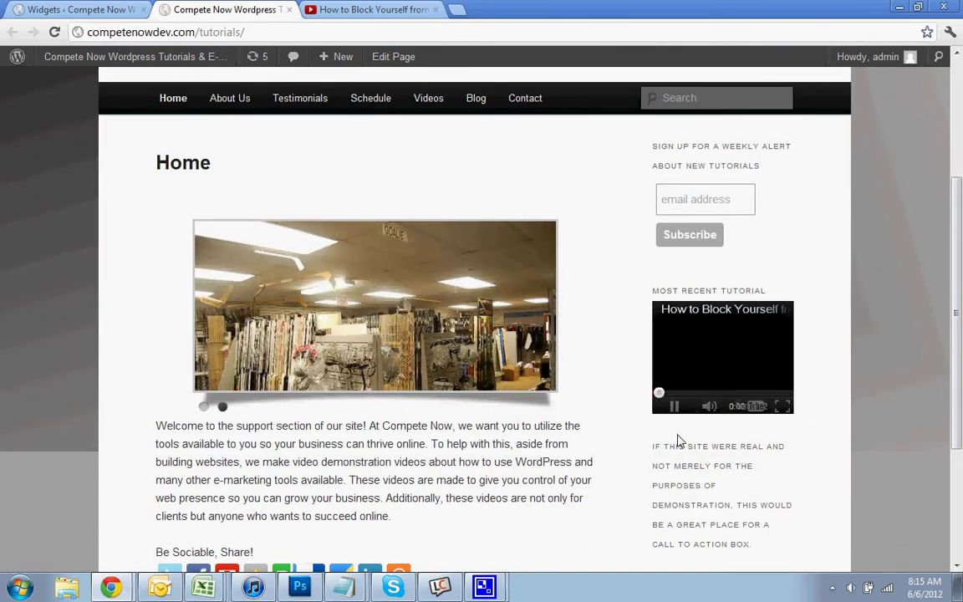
left_click(675, 405)
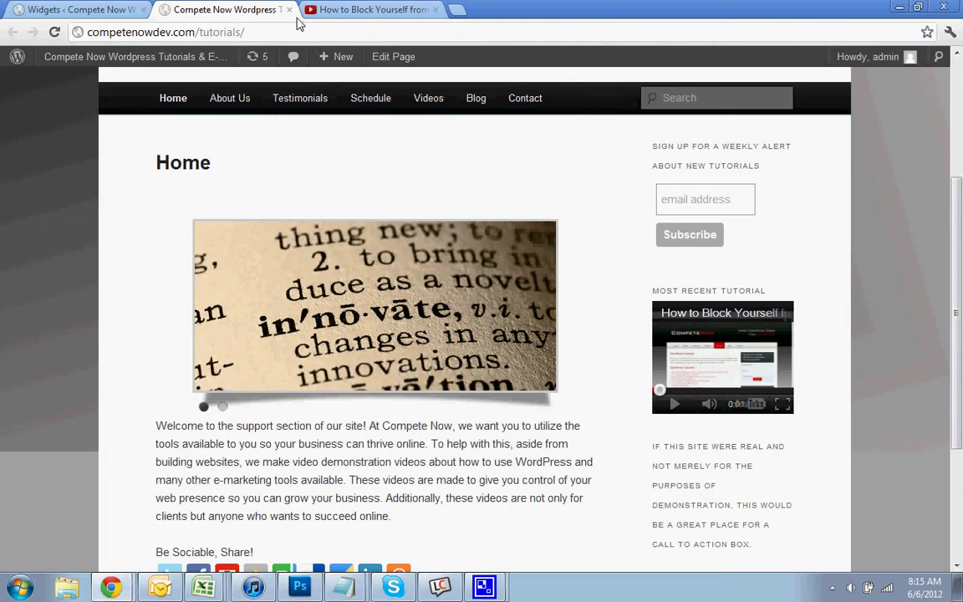
Step: Remove the Most Recent Tutorial Text widget from the Main Sidebar, then go to Plugins > Add New
left_click(117, 10)
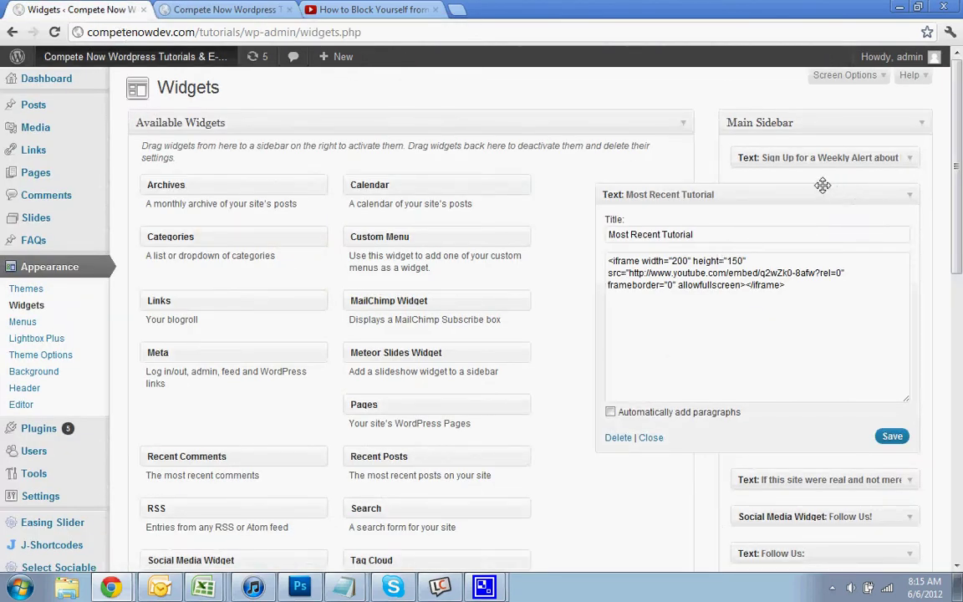
left_click_drag(823, 184, 493, 221)
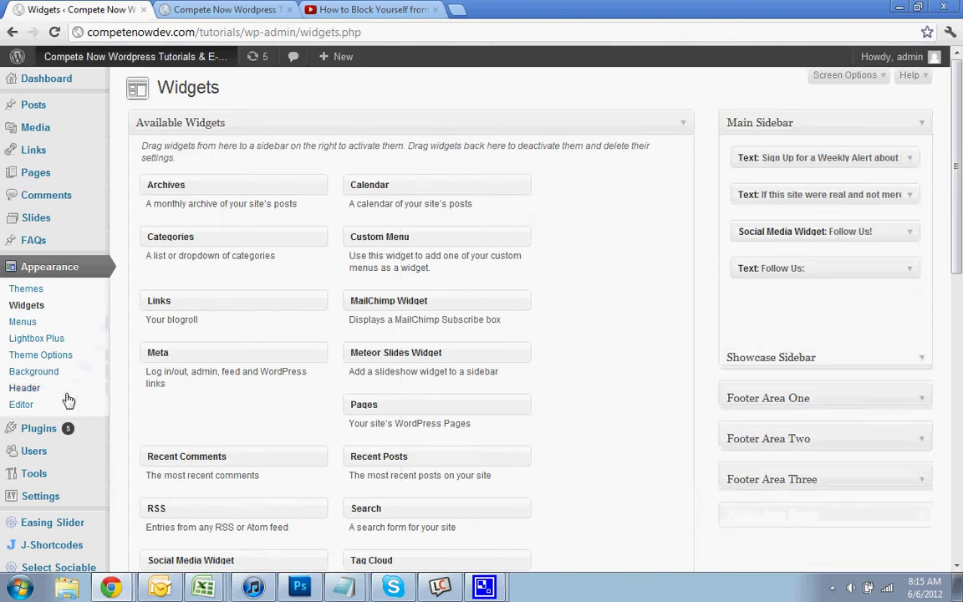
mouse_move(65, 424)
left_click(134, 445)
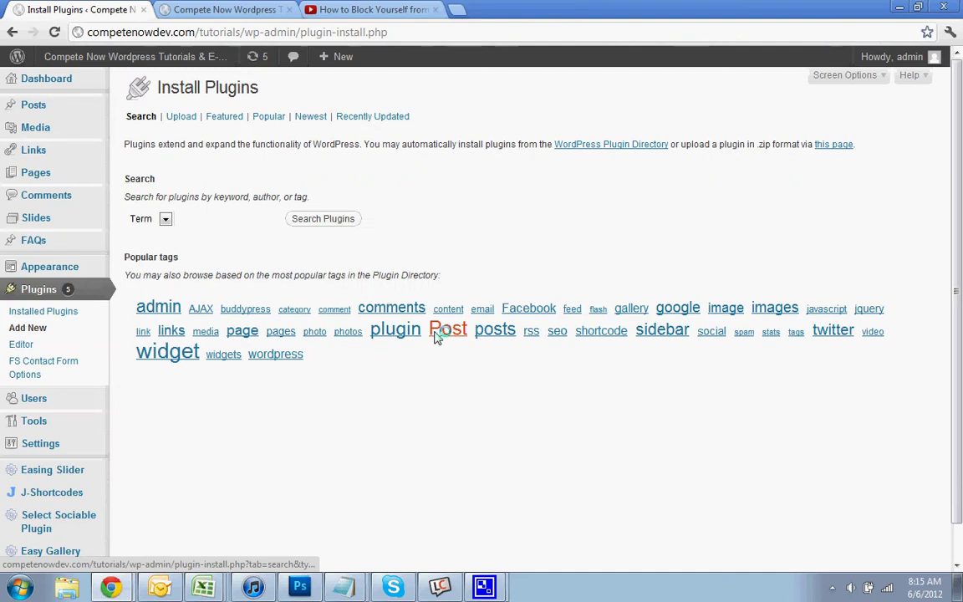
Step: Search plugins for 'my recent youtube', then install and activate My Recent YouTube Widget 0.4
left_click(232, 217)
type("m")
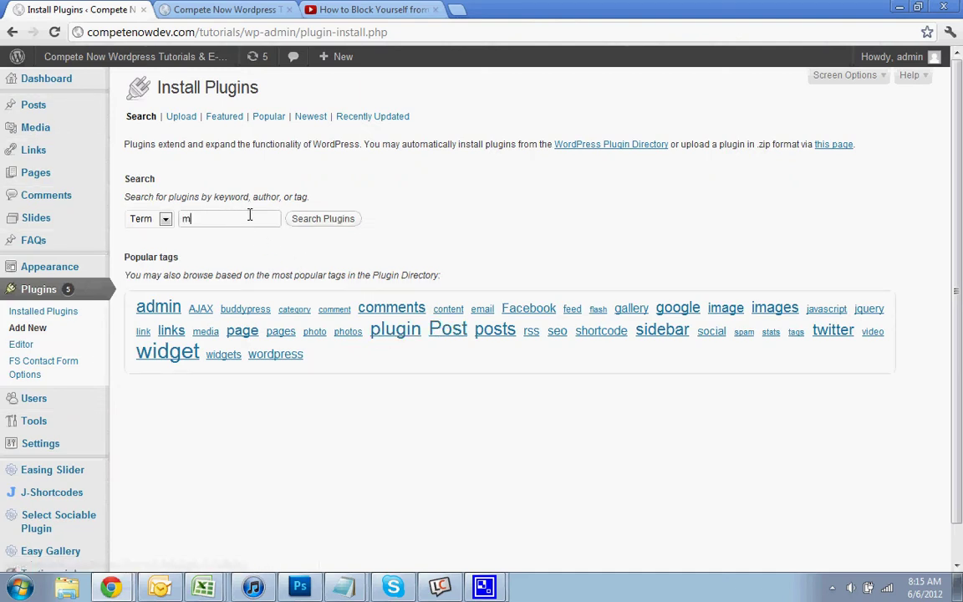
type("y")
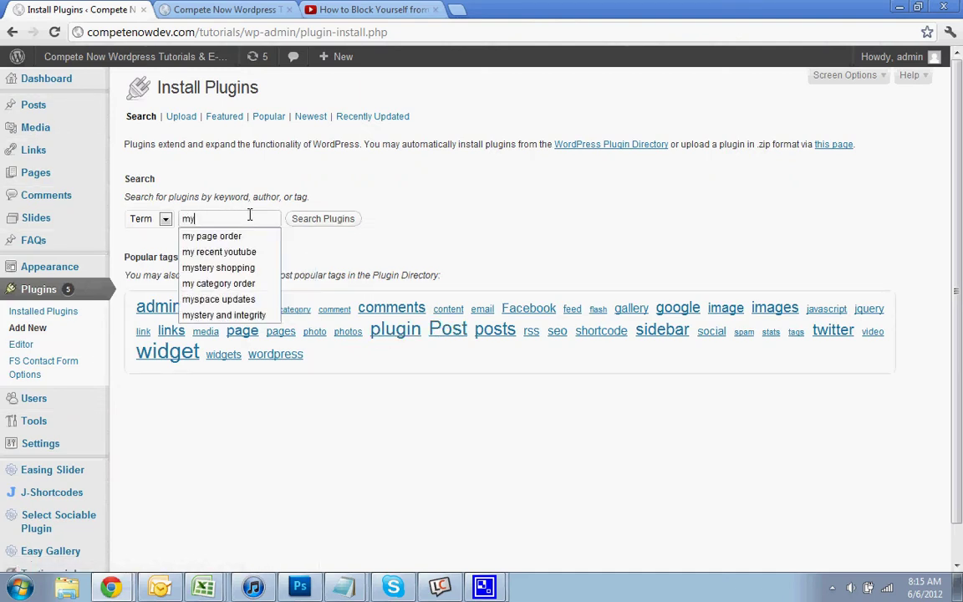
left_click(232, 253)
left_click(301, 223)
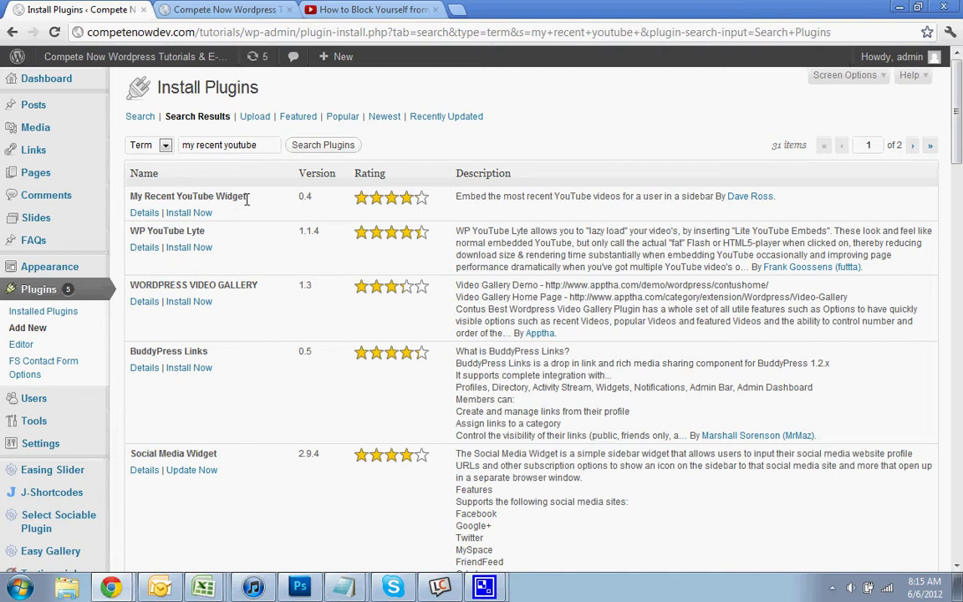
left_click(192, 213)
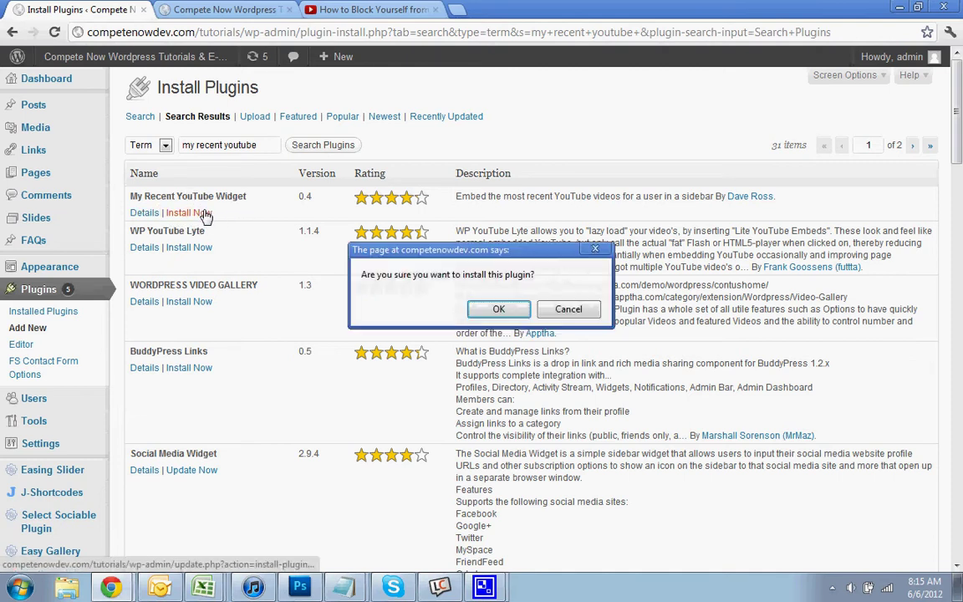
left_click(498, 310)
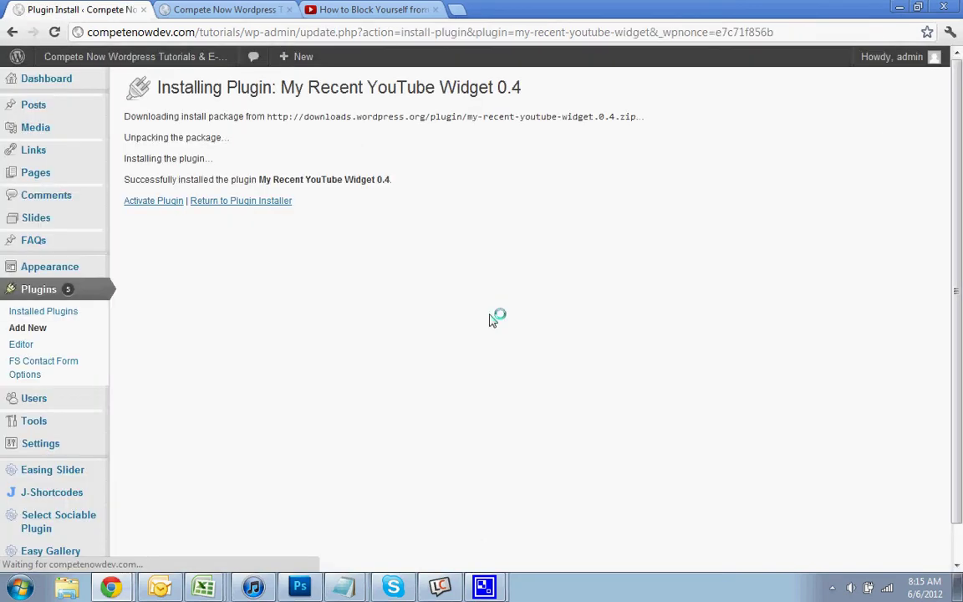
left_click(171, 203)
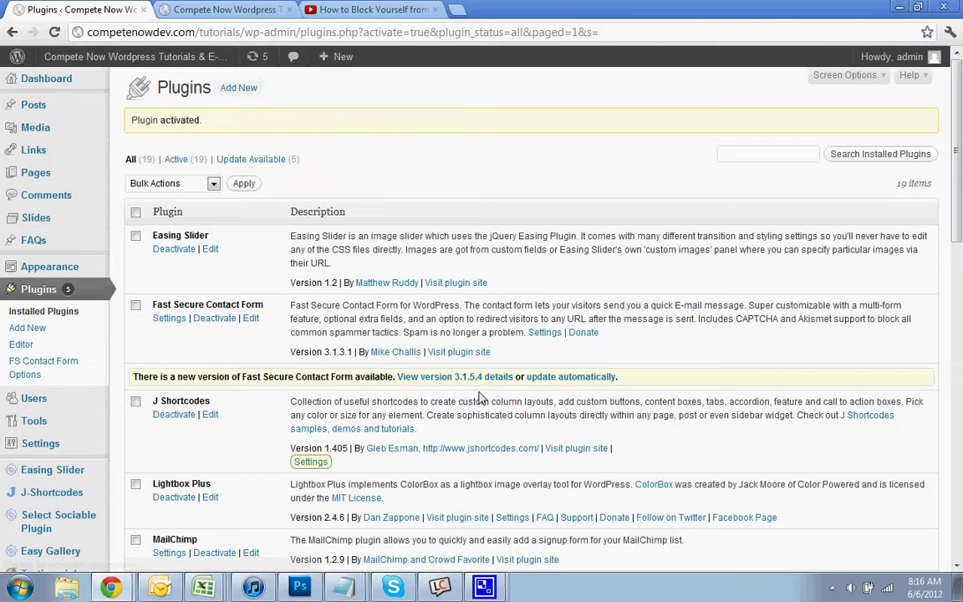
Step: Add a My Recent YouTube widget to the Main Sidebar and title it 'Most Recent Tutorials'
mouse_move(76, 267)
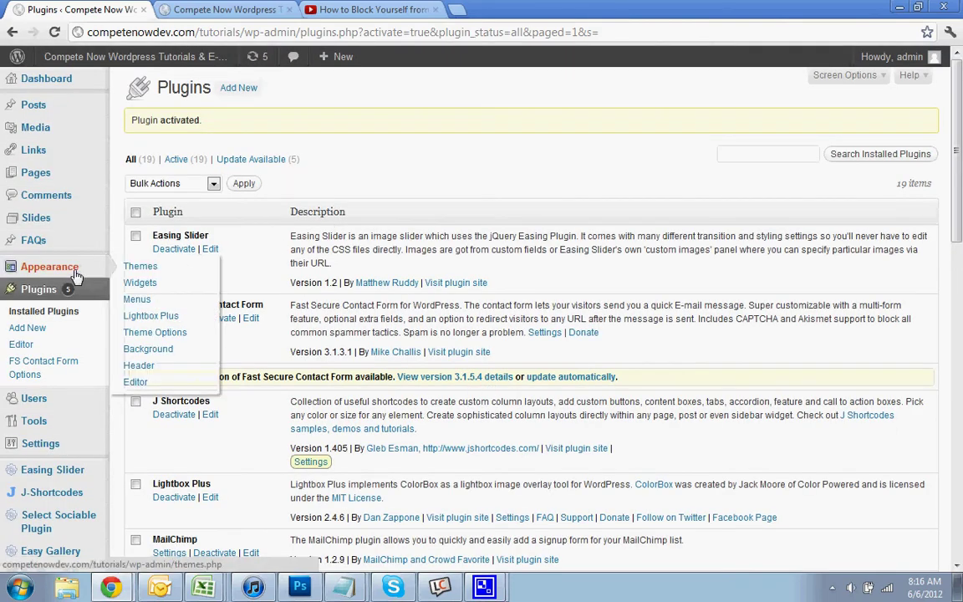
left_click(143, 285)
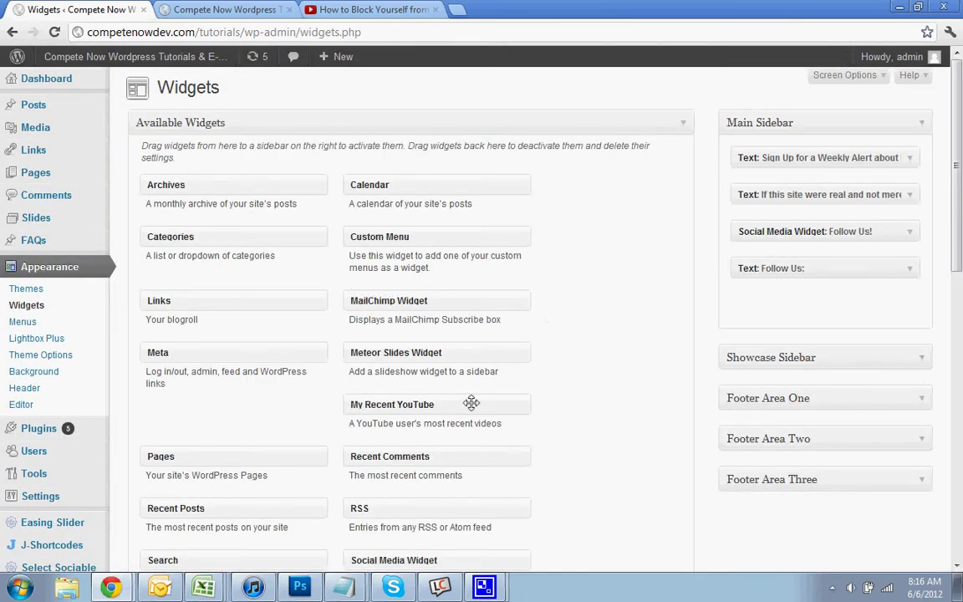
left_click_drag(401, 405, 787, 167)
left_click(699, 234)
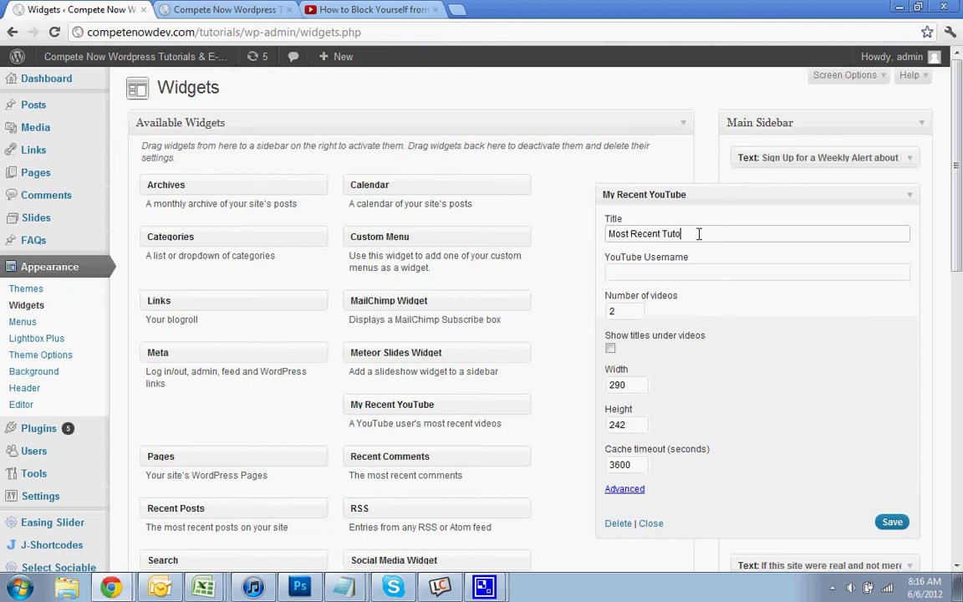
Step: Enter the channel's YouTube username in the widget, undoing an accidental embed-code paste
left_click(662, 269)
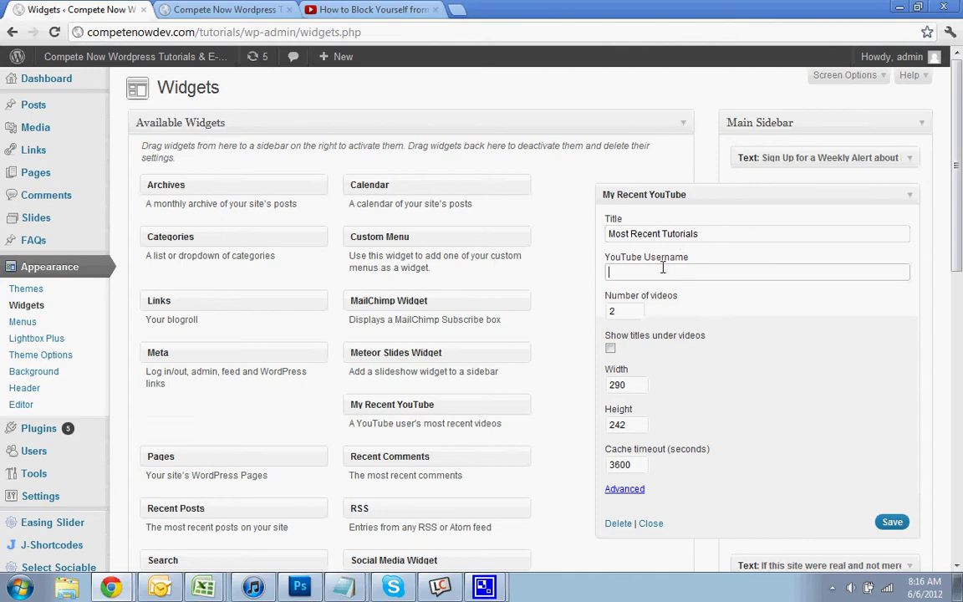
key("ctrl+v")
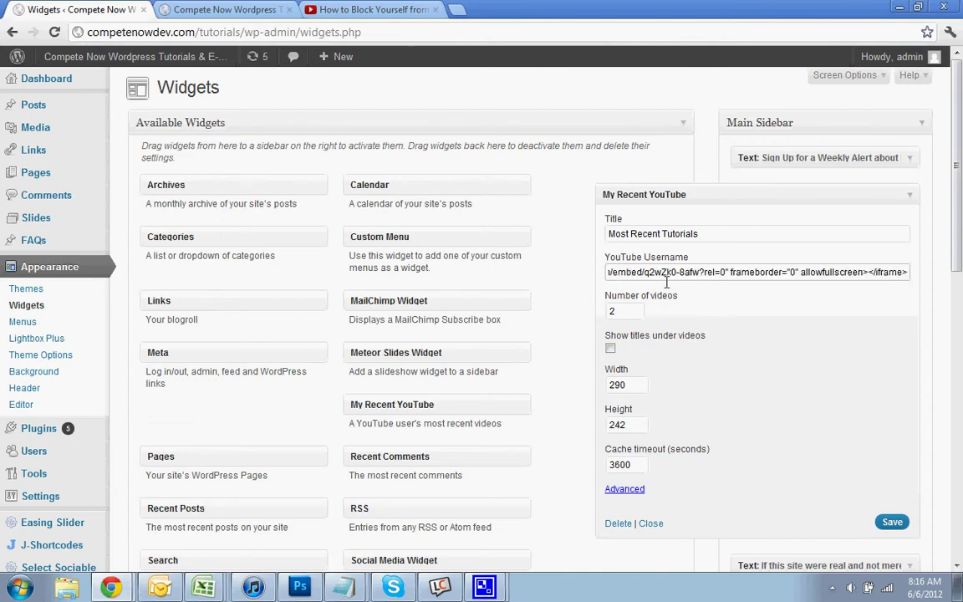
key("ctrl+z")
left_click(382, 8)
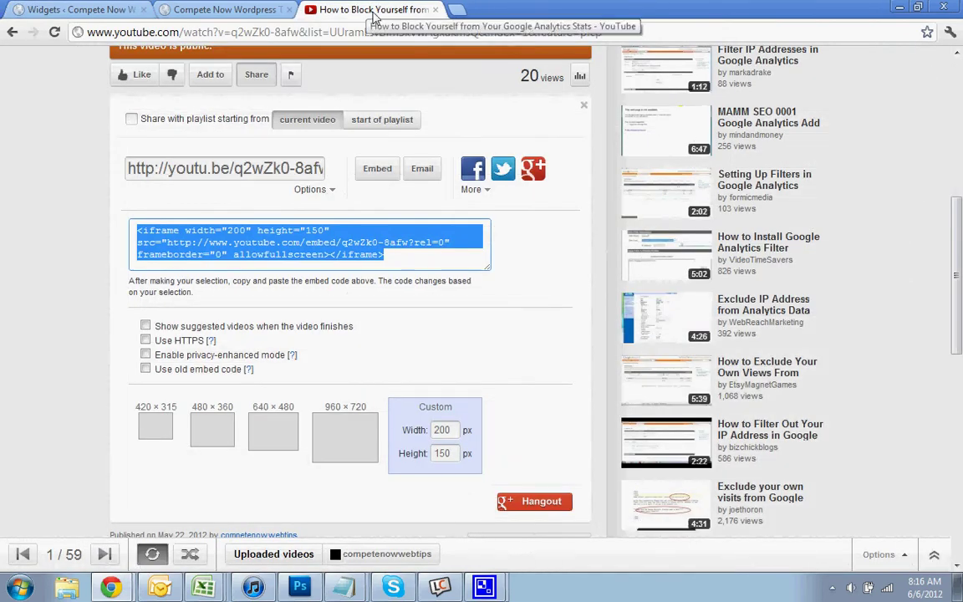
left_click(133, 9)
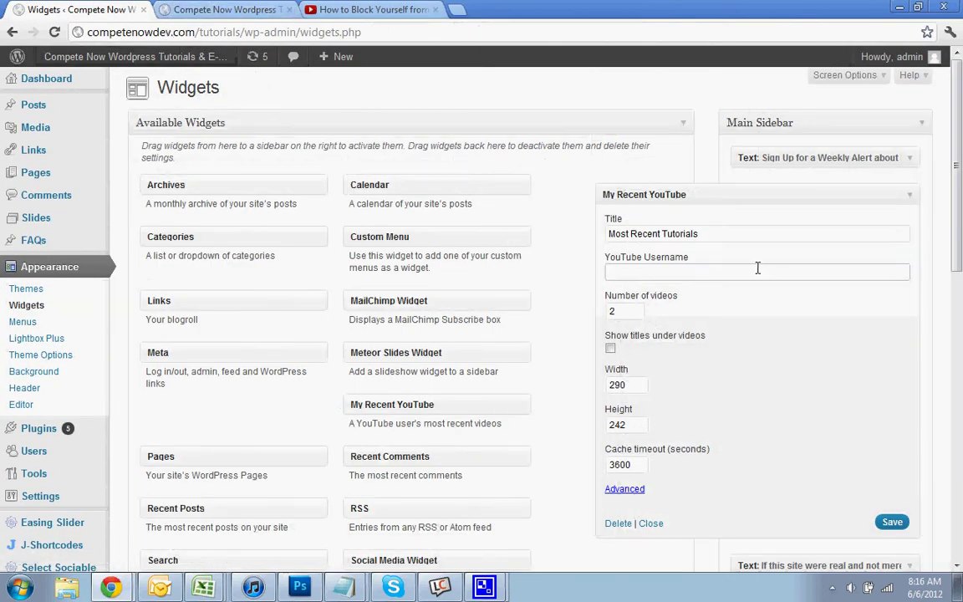
type("competenowwebtips")
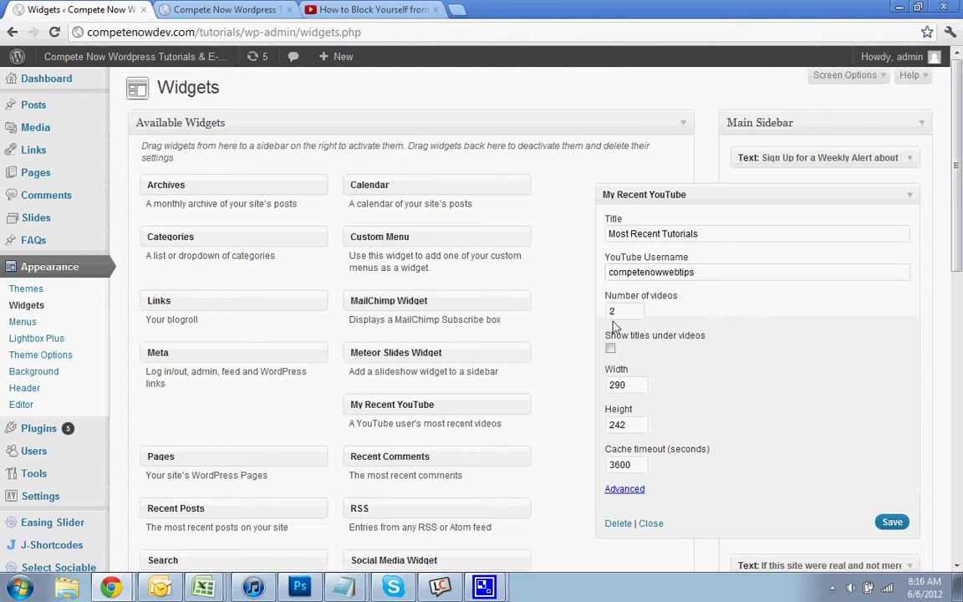
Step: Set the widget's number of videos to 3, leaving titles under videos off
double_click(616, 311)
type("3")
left_click_drag(668, 335, 769, 337)
left_click(769, 343)
left_click(610, 348)
scroll(757, 318, "down", 1)
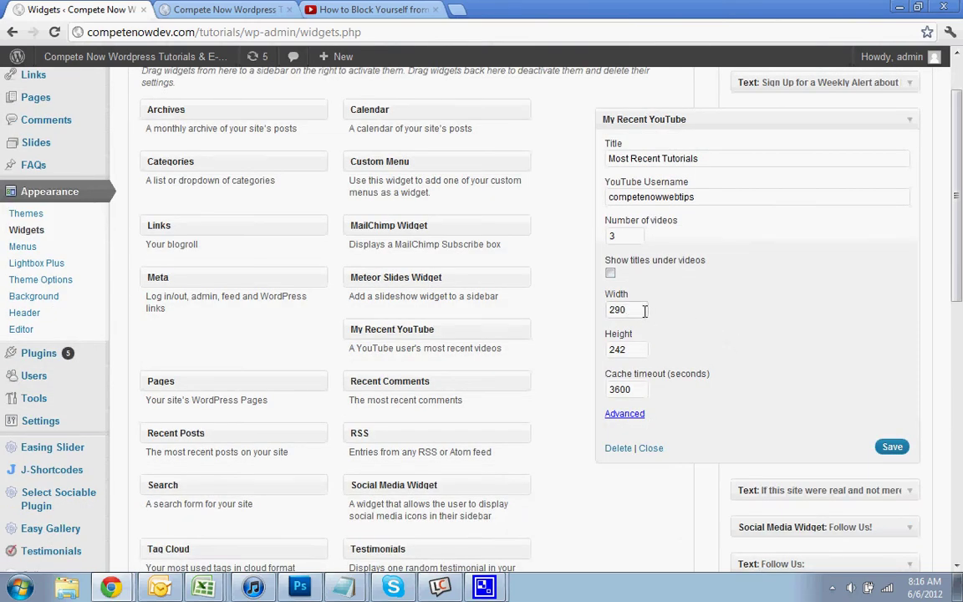
Step: Set the video size to 225 wide by 175 high and save the widget
left_click_drag(645, 310, 598, 315)
key("Tab")
type("17")
left_click(886, 446)
left_click_drag(603, 416, 610, 415)
left_click(673, 425)
left_click(878, 438)
Step: On the refreshed homepage, find the three videos under Most Recent Tutorials and play the first
left_click(226, 10)
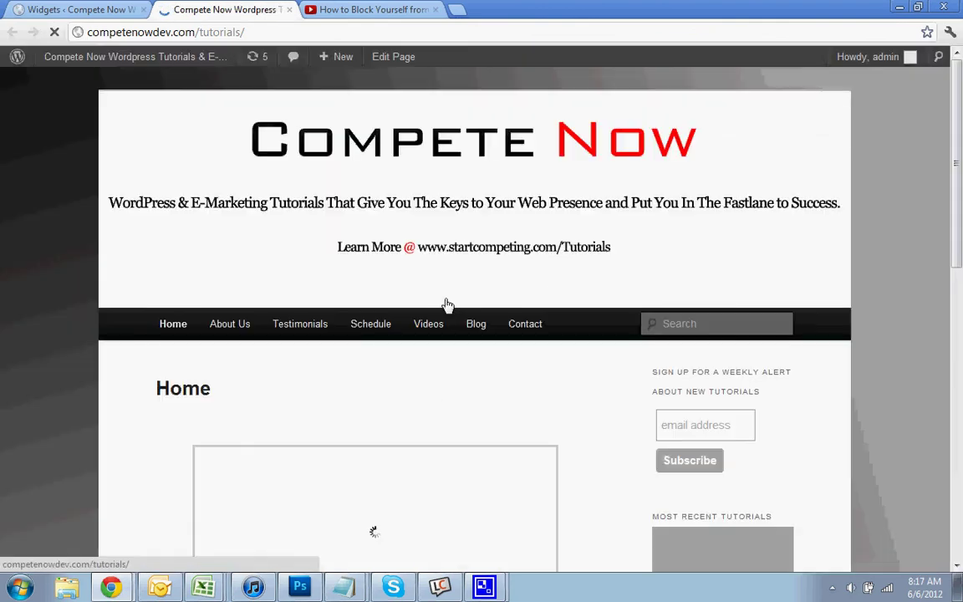
scroll(446, 305, "up", 3)
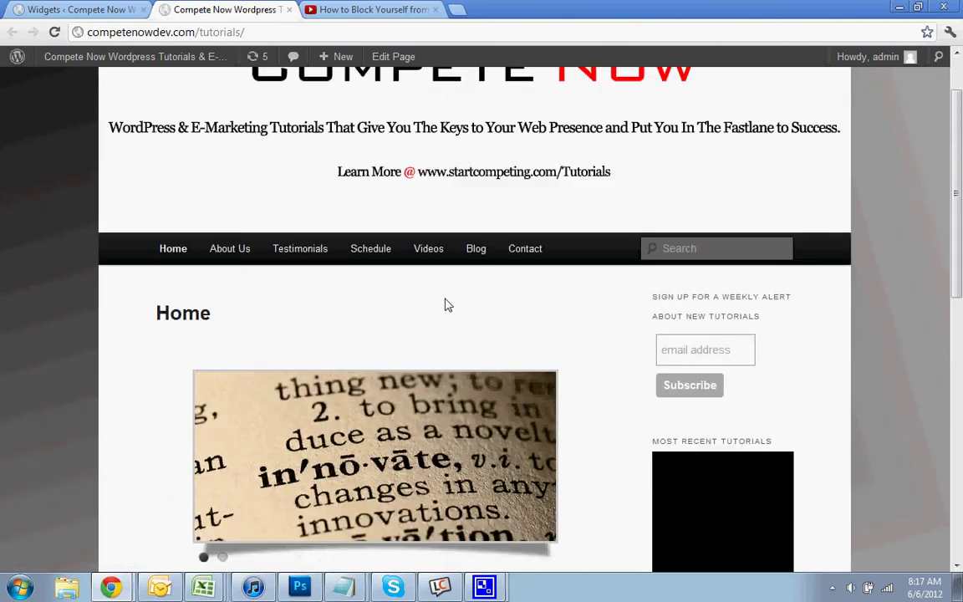
scroll(446, 305, "down", 2)
scroll(446, 305, "down", 4)
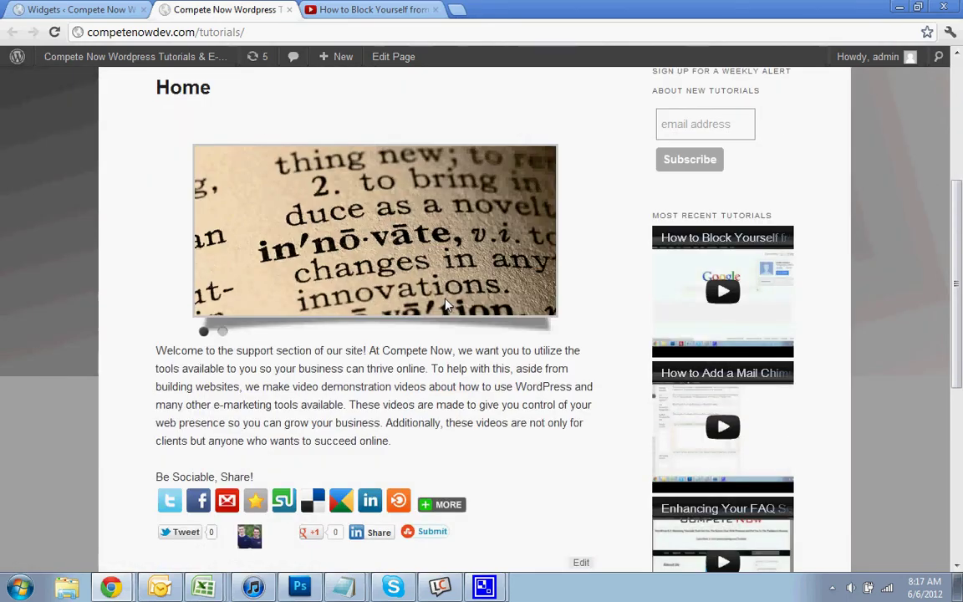
scroll(445, 301, "up", 2)
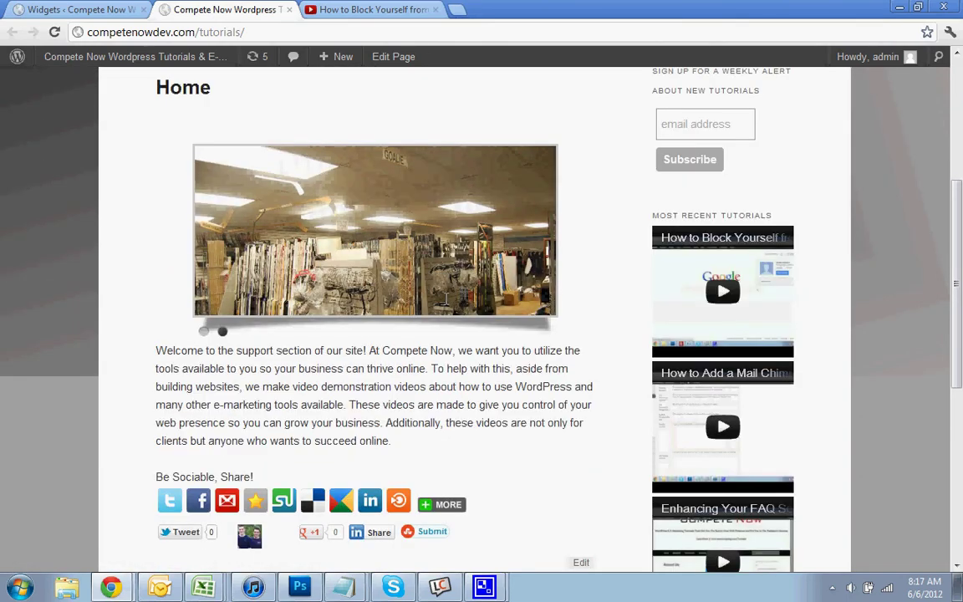
scroll(817, 325, "down", 2)
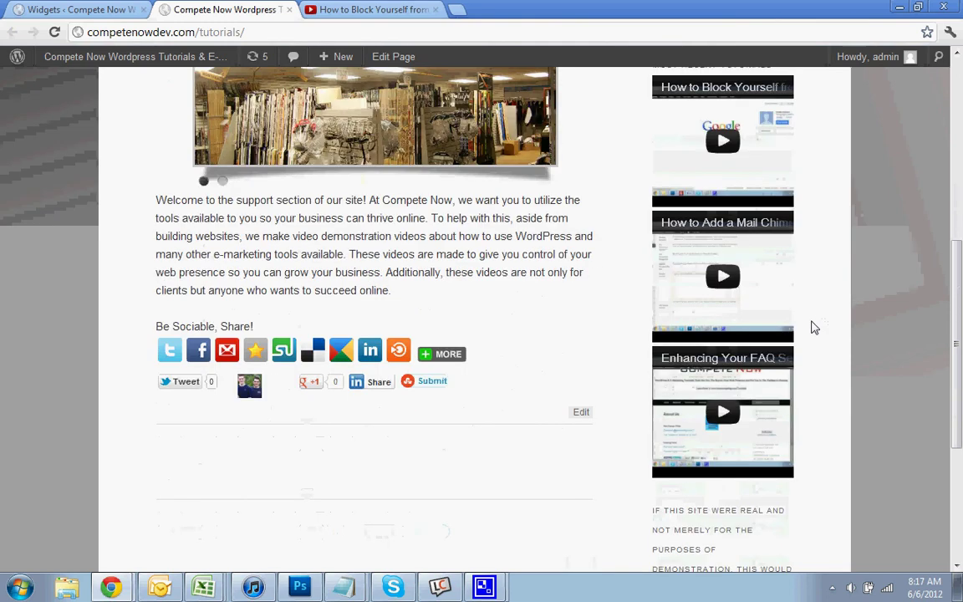
scroll(815, 327, "up", 1)
left_click(708, 211)
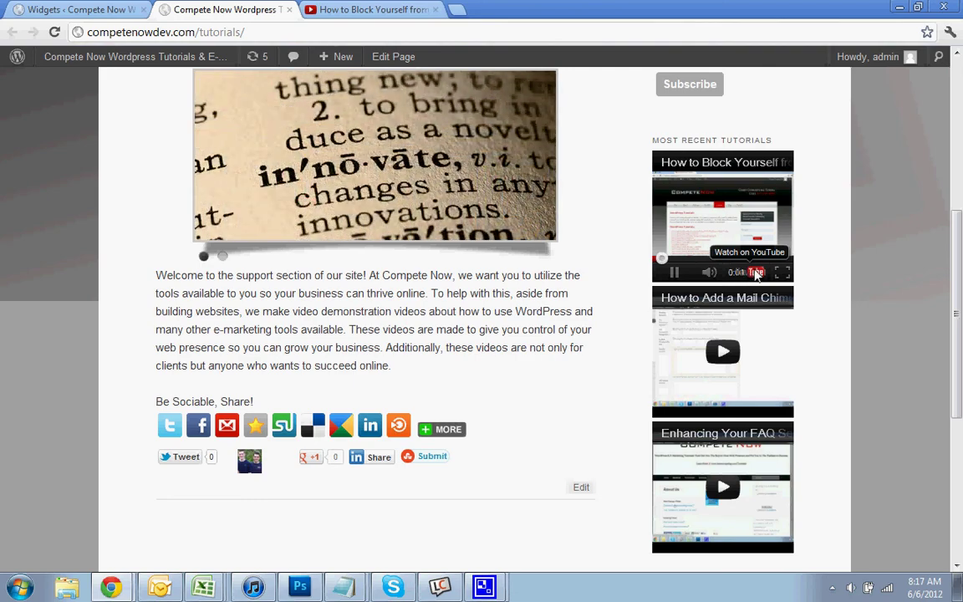
Step: Briefly watch the first tutorial full screen, exit, pause it, and scroll back to the top
left_click(782, 273)
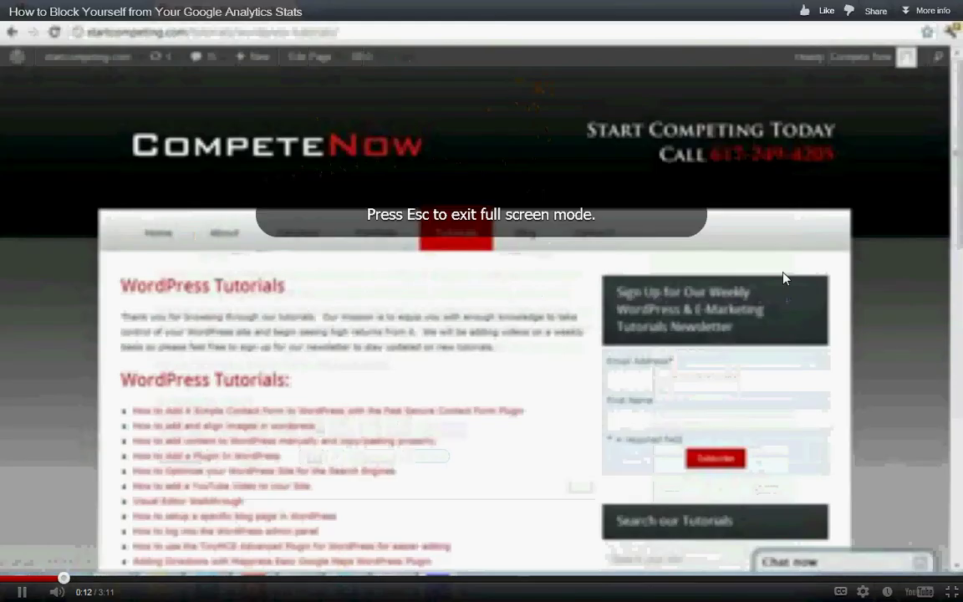
key("Escape")
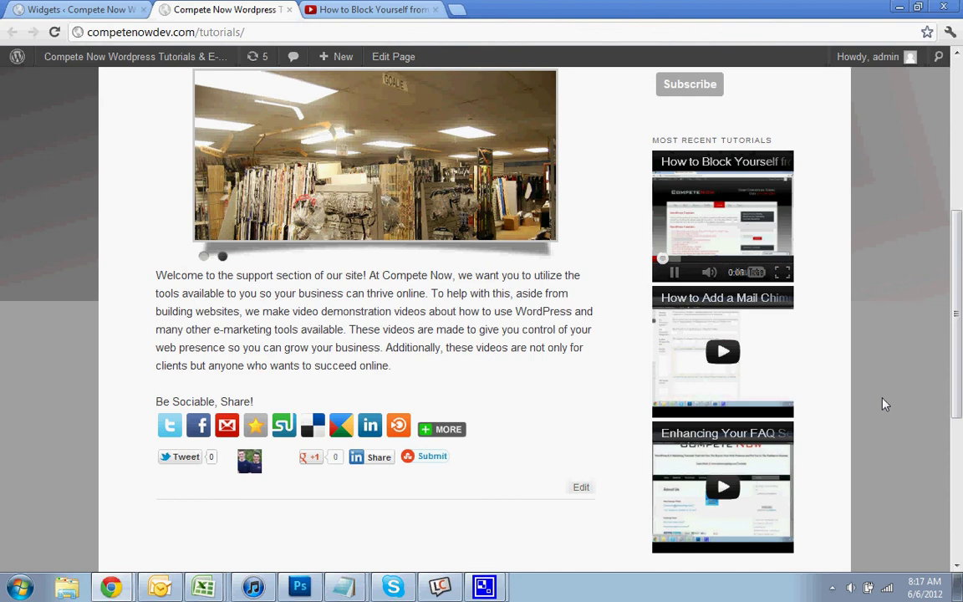
left_click(673, 272)
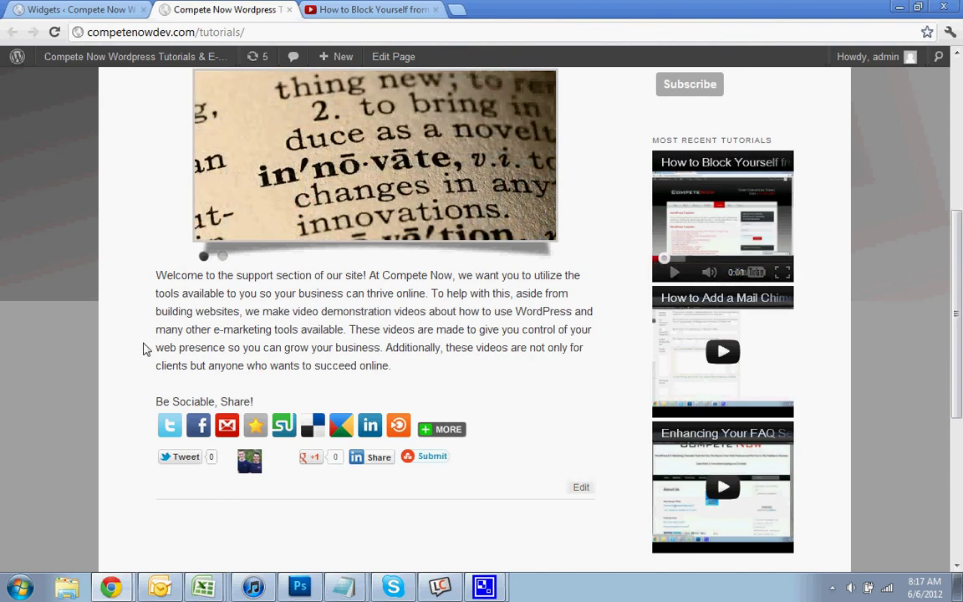
scroll(144, 349, "up", 5)
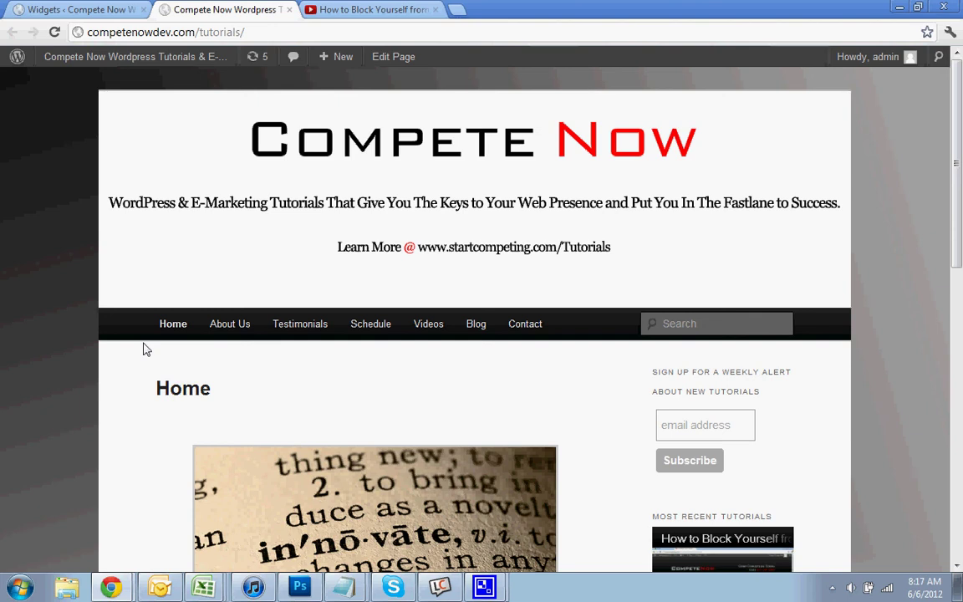